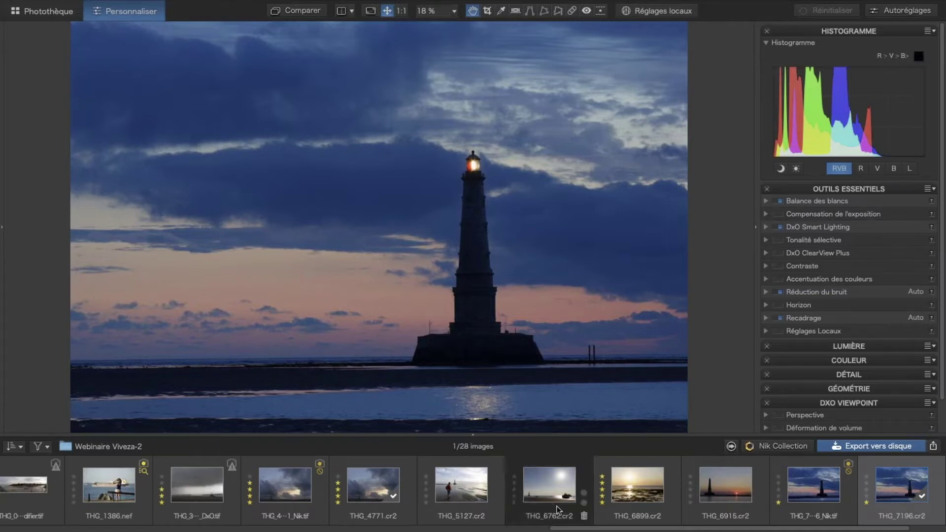
Select the plain mid-grey TIFF image among the thumbnails and bring up the Nik Collection plugin selector
left_click_drag(566, 529, 409, 526)
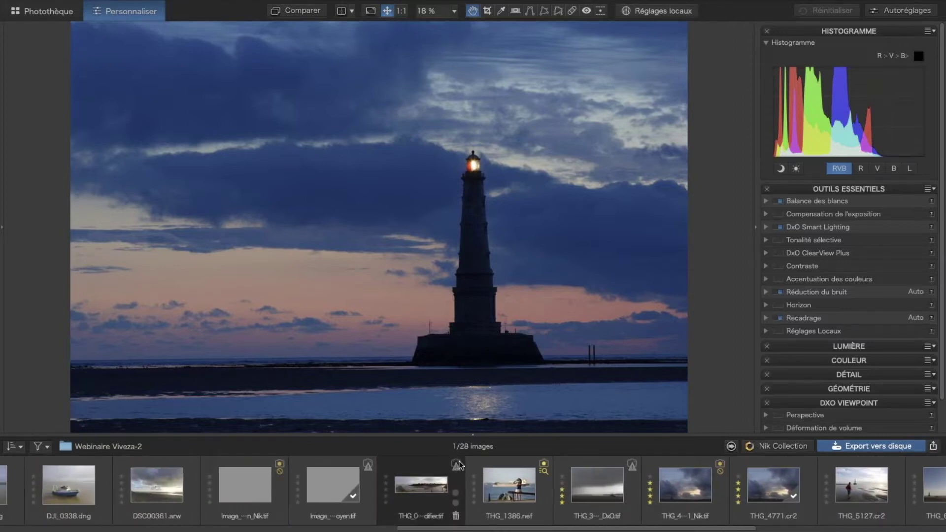
left_click(320, 483)
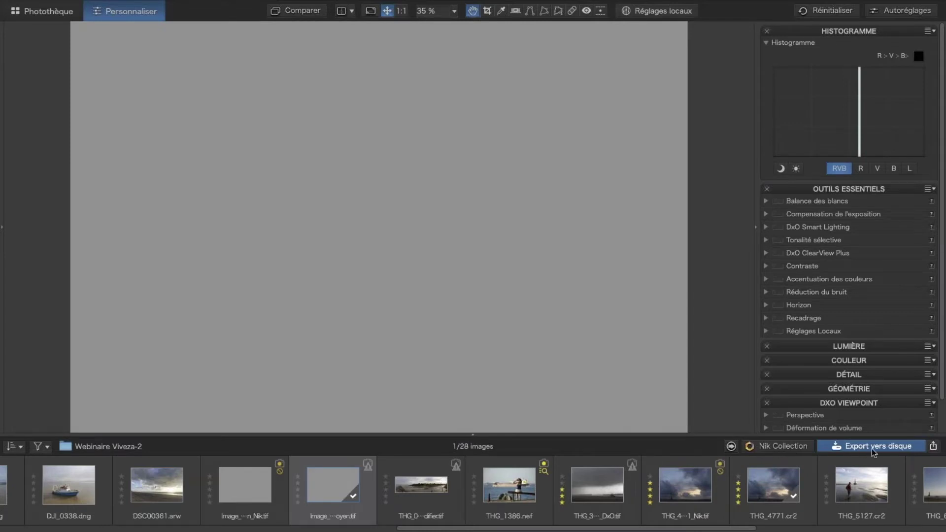
left_click(776, 447)
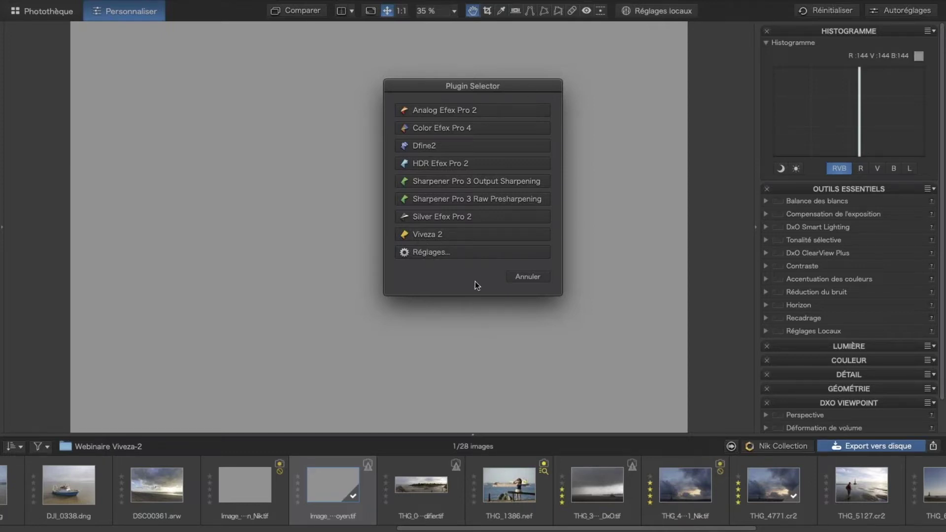
Review the plugin export settings and accept them with the action kept on Traiter en TIFF et exporter
left_click(430, 252)
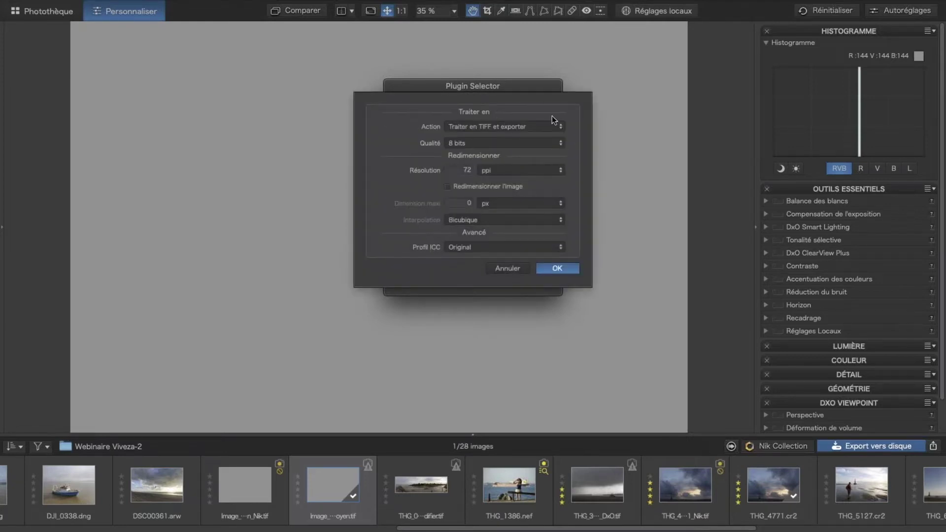
left_click(559, 129)
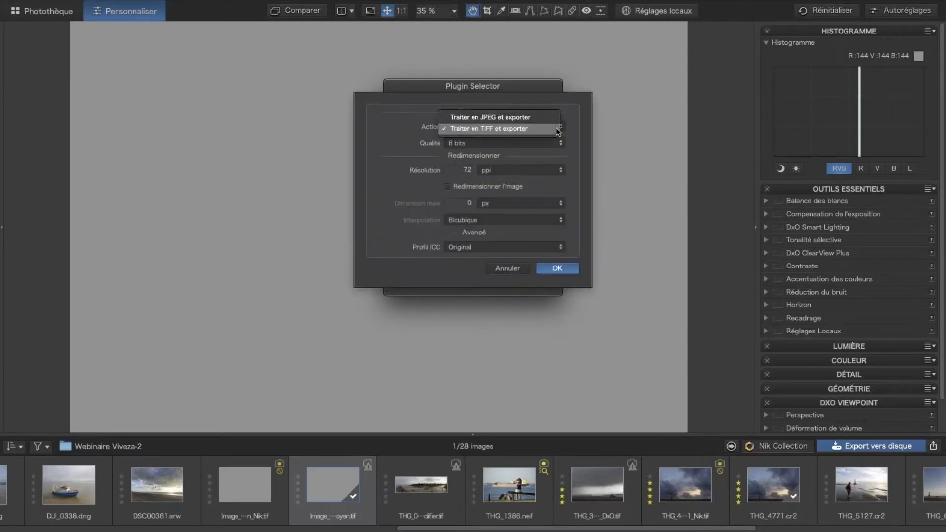
left_click(557, 129)
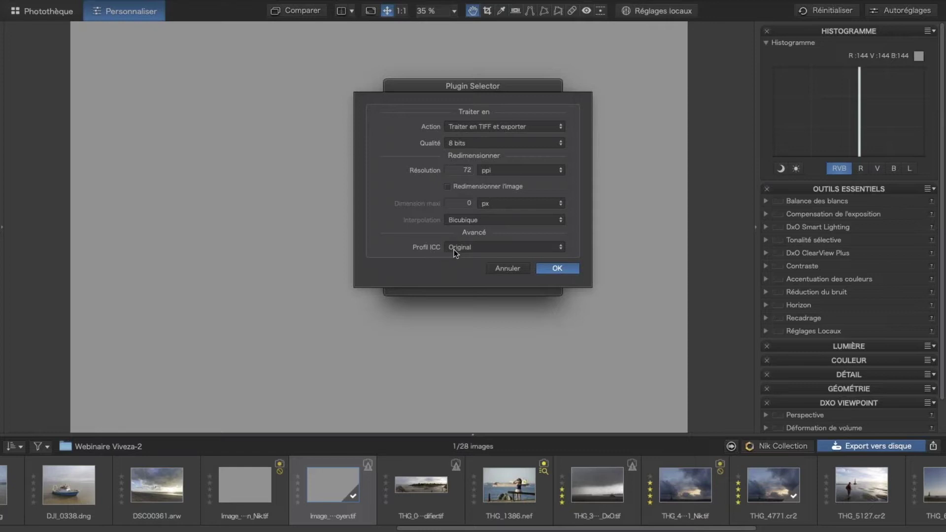
left_click(563, 268)
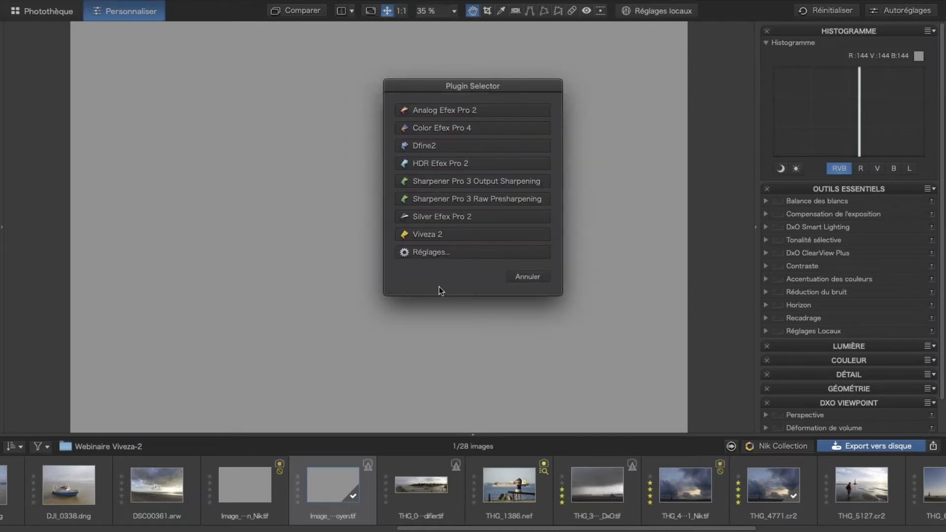
Send the grey image to Viveza 2, overwriting the existing Image_gris_moyen_Nik.tif
left_click(440, 234)
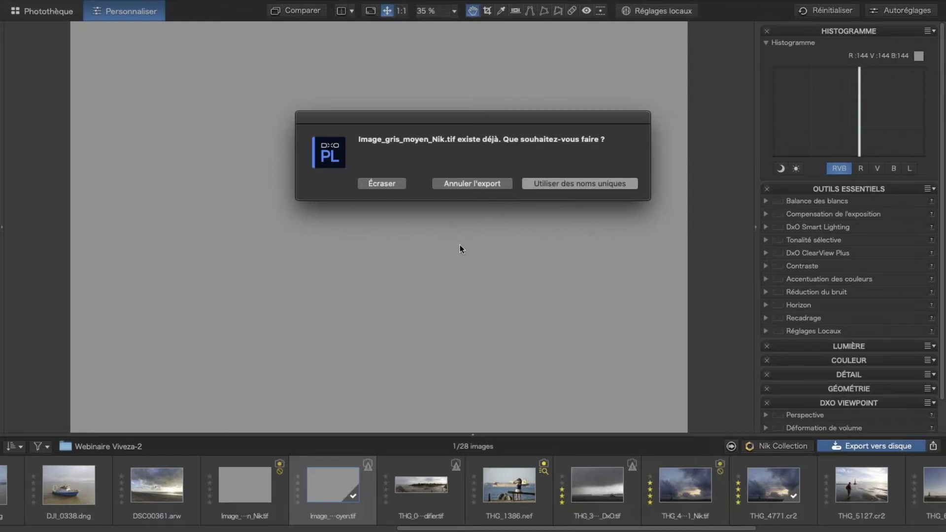
left_click(383, 186)
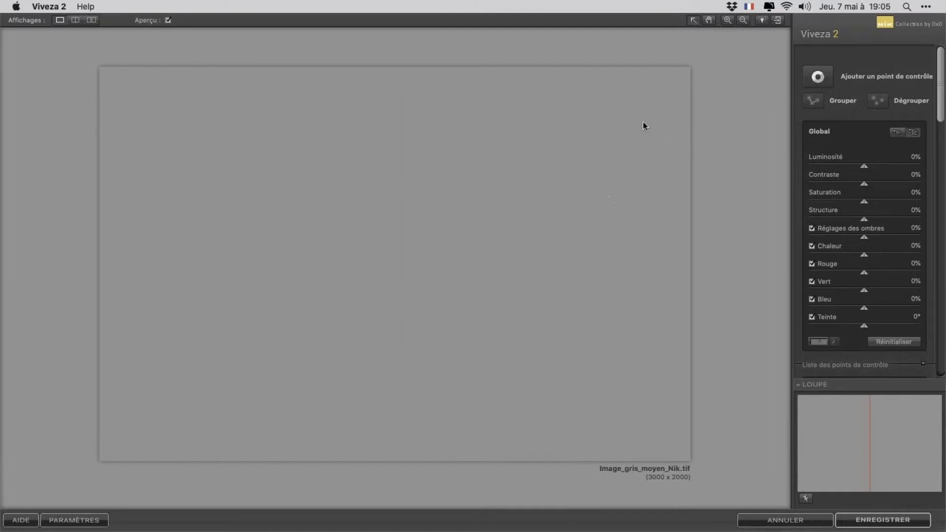
Cycle through the preview background shades and leave the background on dark grey
left_click(761, 21)
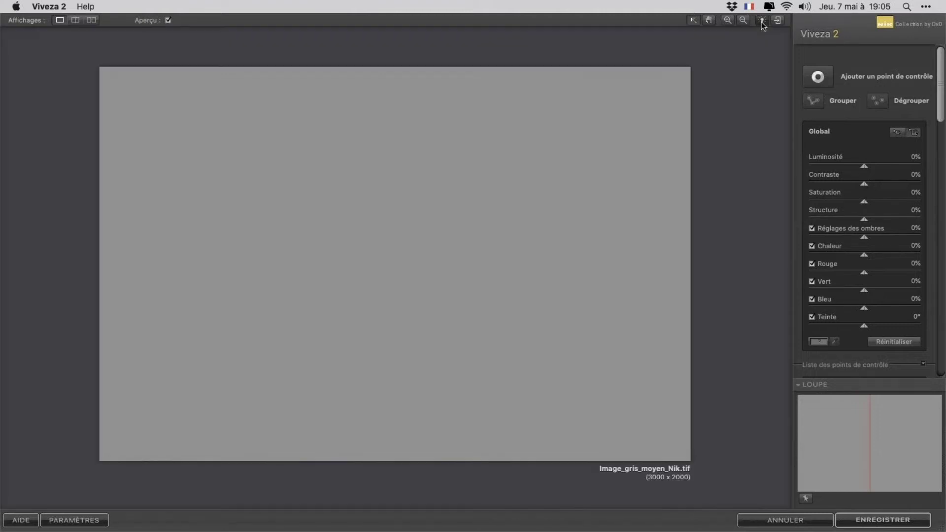
left_click(762, 22)
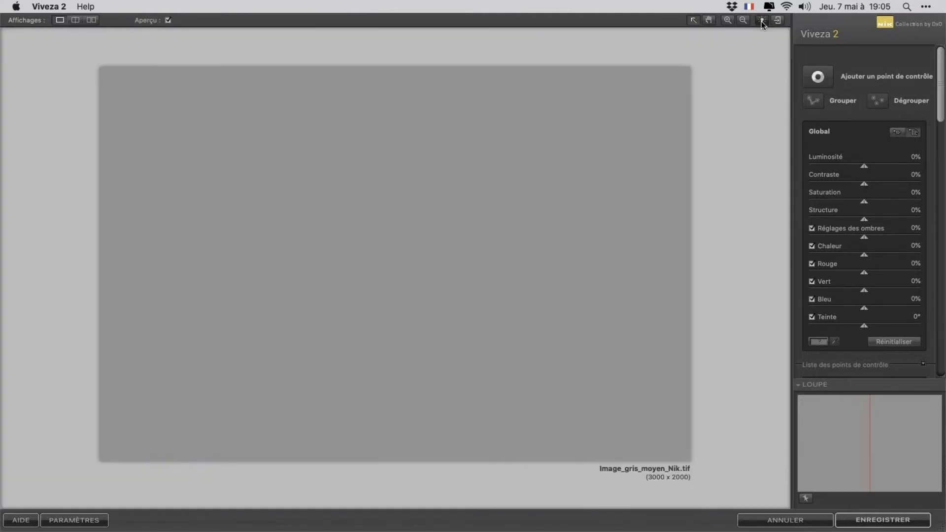
left_click(762, 22)
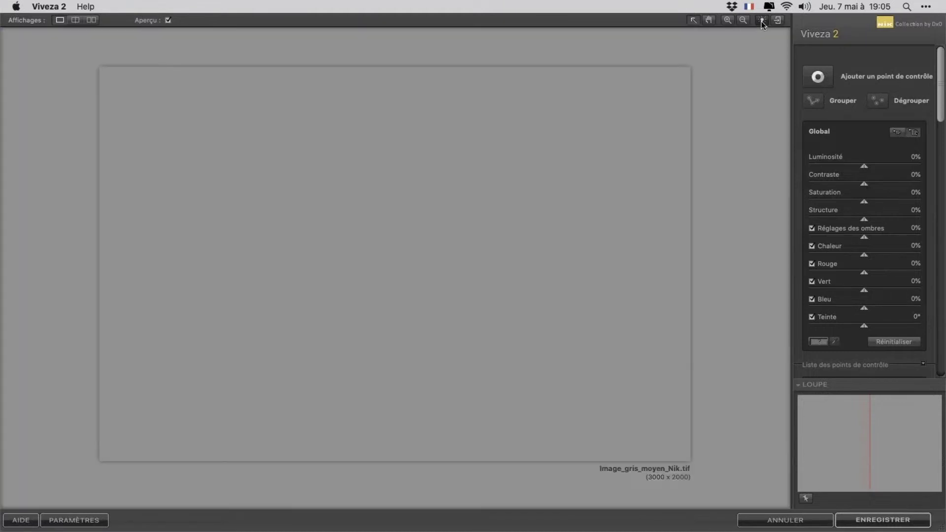
left_click(762, 21)
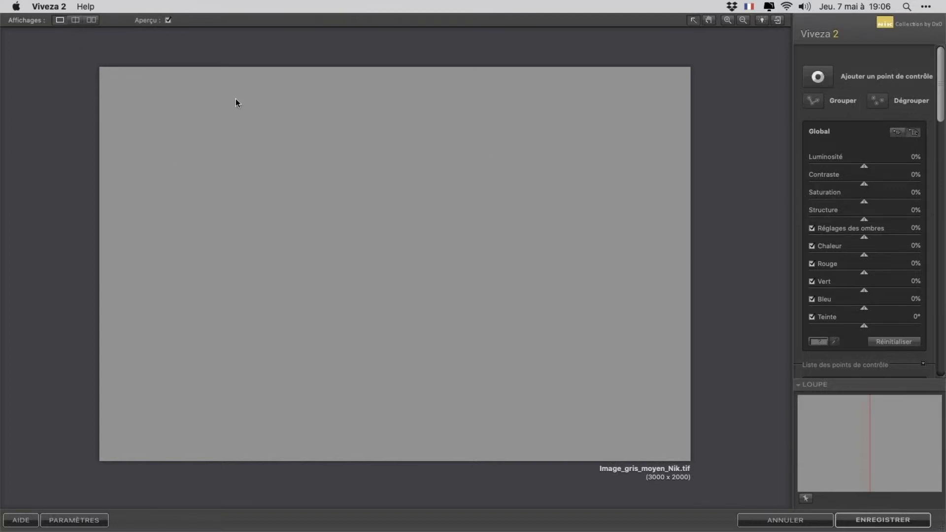
Examine the split before/after preview by shifting its dividing line and switching the line's orientation
left_click(75, 20)
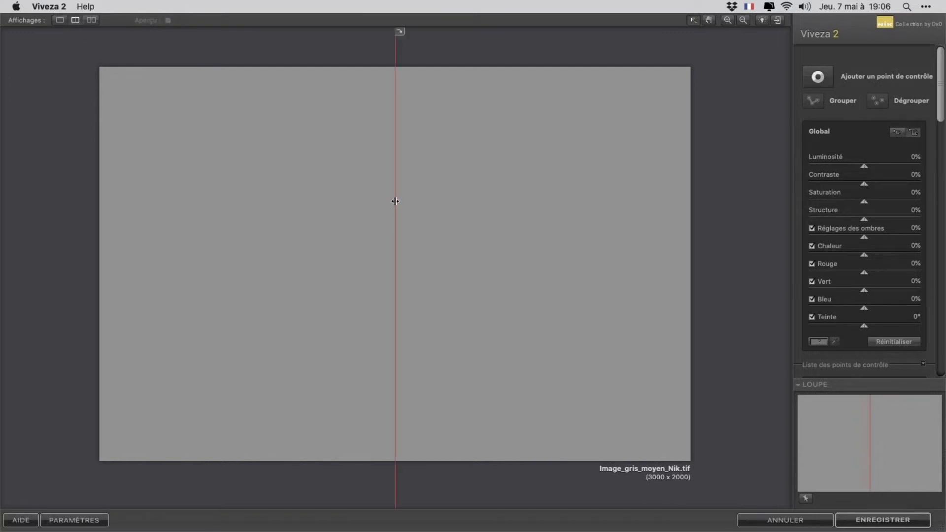
left_click_drag(395, 201, 545, 229)
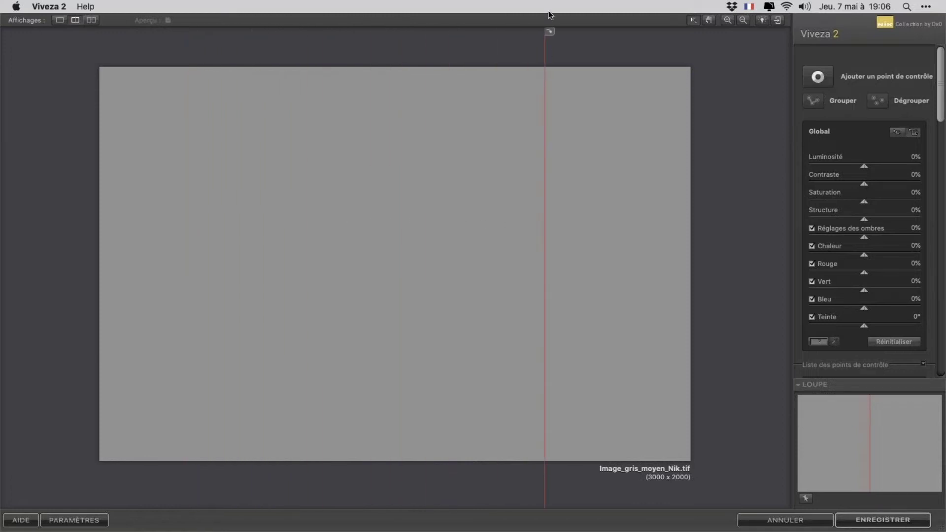
left_click(550, 32)
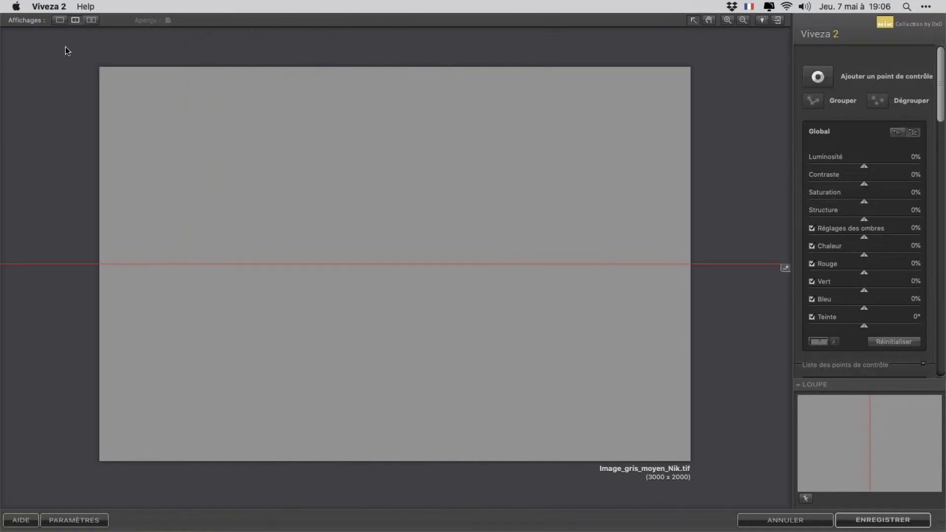
left_click(785, 268)
Examine the two-image comparison view in its different arrangements and return to the single-image view
left_click(90, 20)
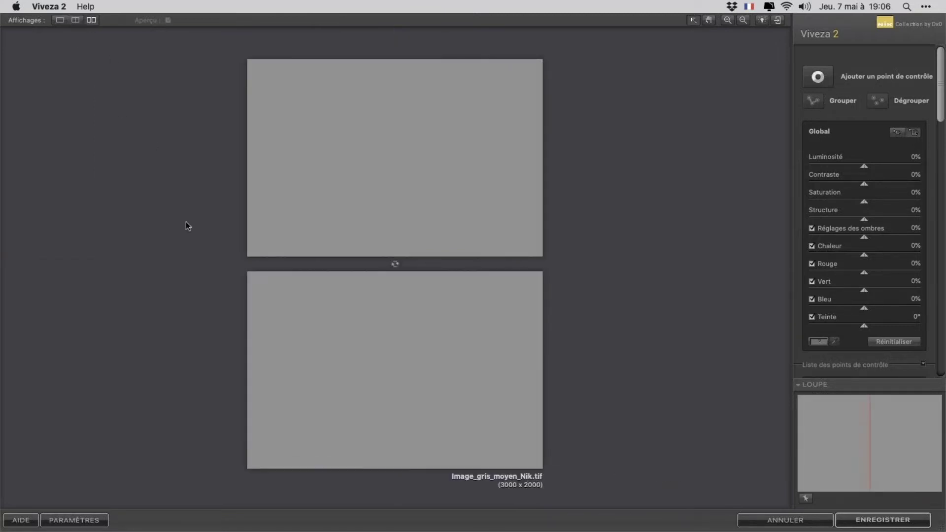
left_click(397, 264)
left_click(395, 270)
left_click(59, 21)
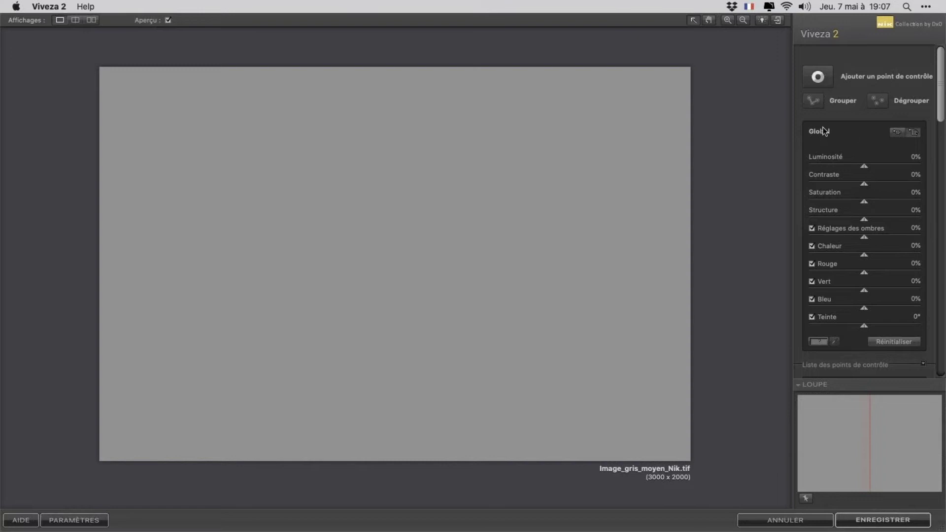
Try a global Luminosité of -43% and reset it to 0%
left_click_drag(864, 166, 841, 166)
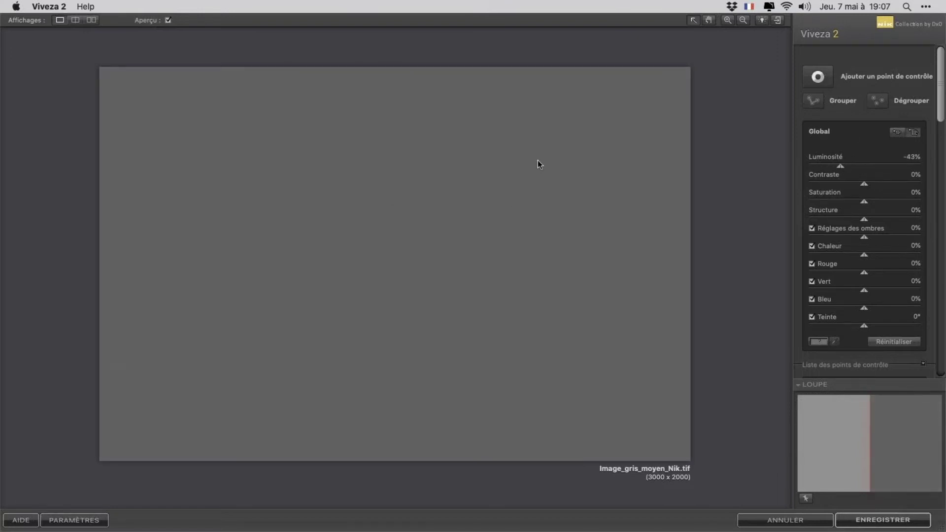
double_click(841, 167)
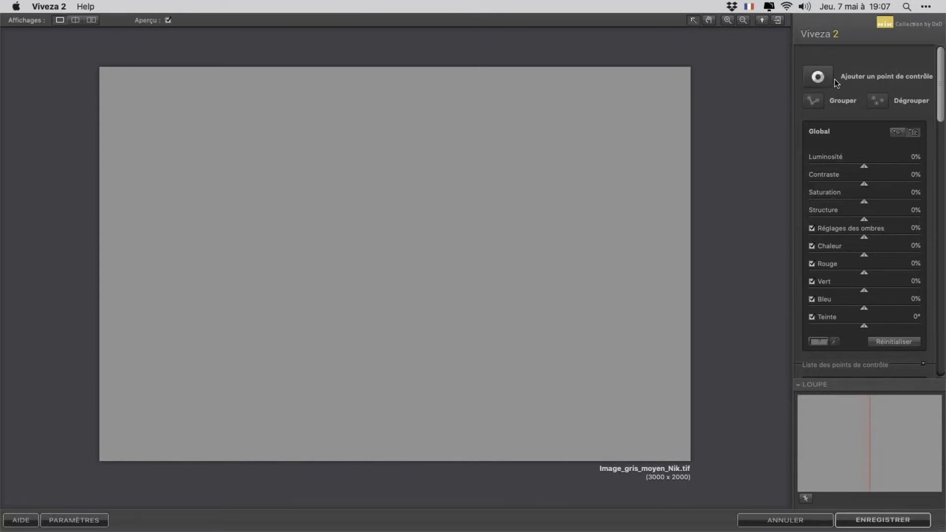
Add a control point in the upper middle of the image with Luminosité at -87% and a radius of about 15%
left_click(819, 77)
left_click(412, 149)
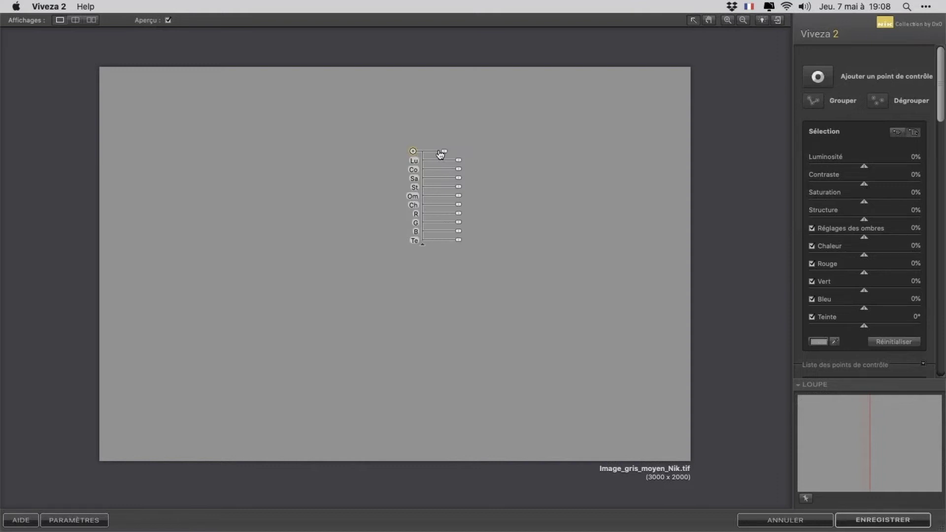
left_click_drag(446, 154, 455, 156)
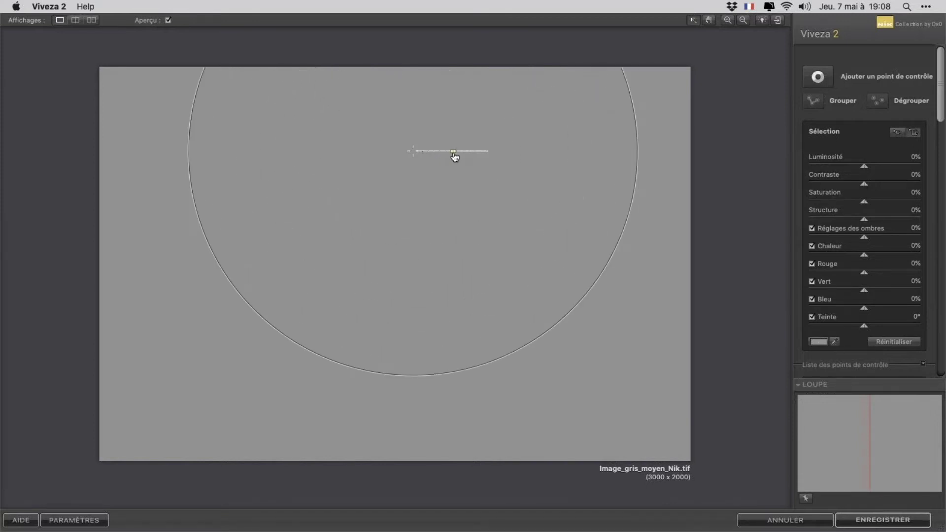
left_click_drag(455, 157, 433, 163)
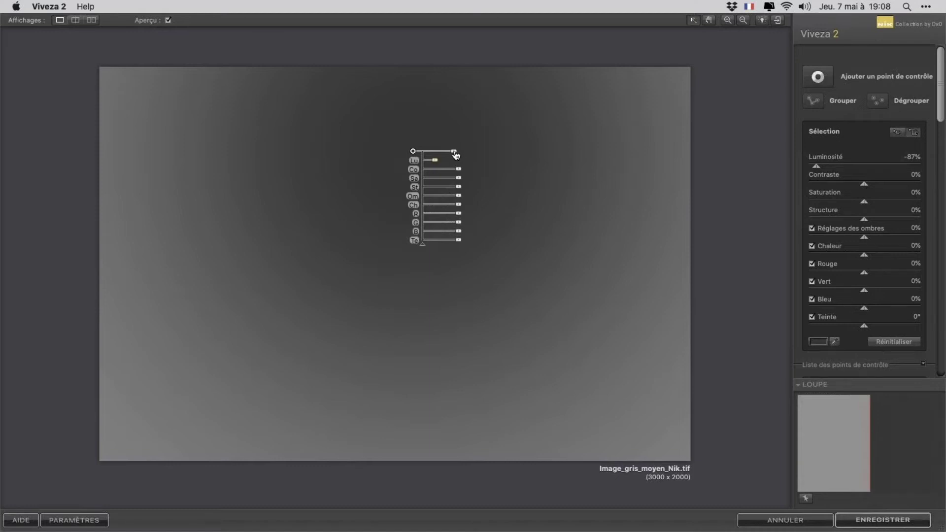
left_click_drag(455, 155, 446, 158)
left_click_drag(444, 158, 441, 157)
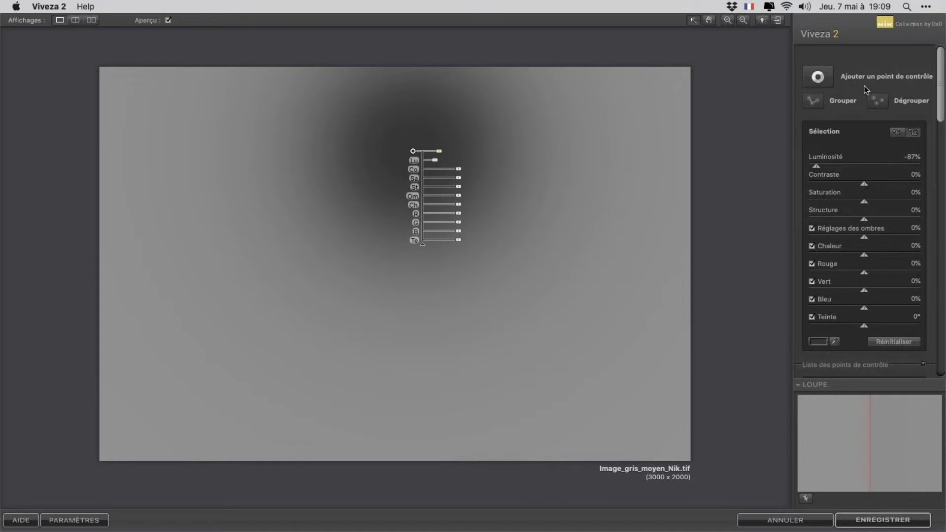
Add a second control point just left of the dark one, with all its adjustments left at 0%
left_click(818, 78)
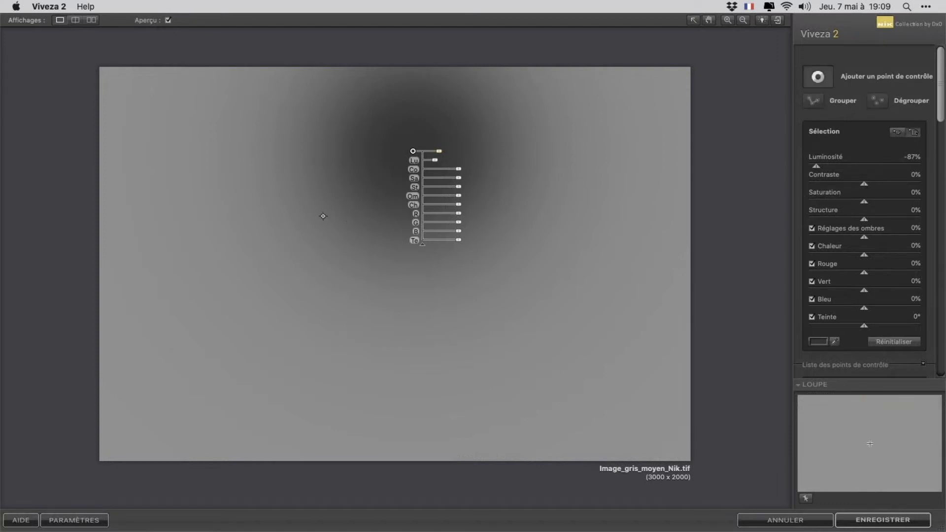
left_click(382, 151)
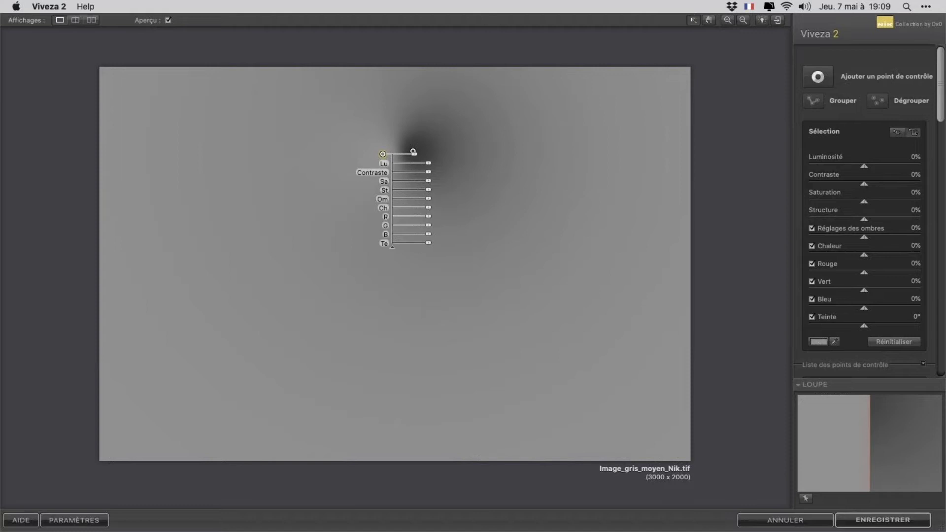
left_click_drag(413, 152, 413, 151)
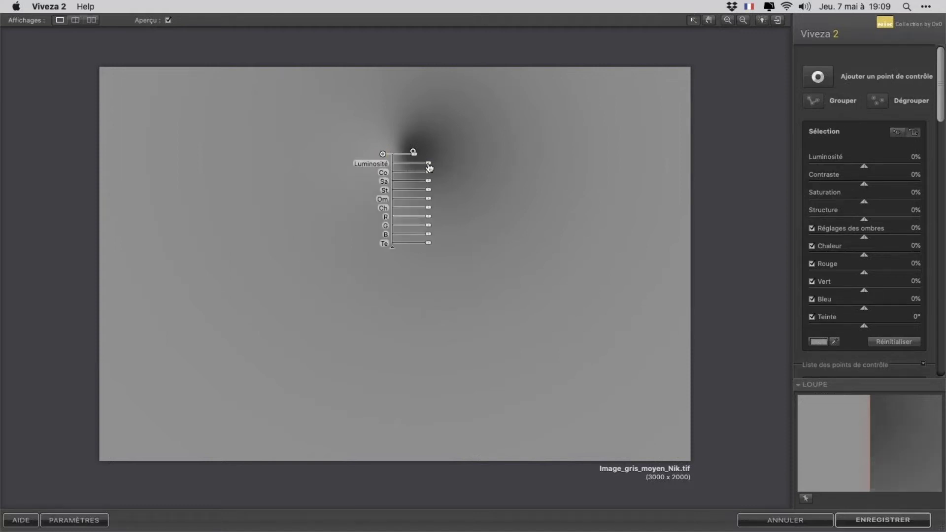
left_click(428, 164)
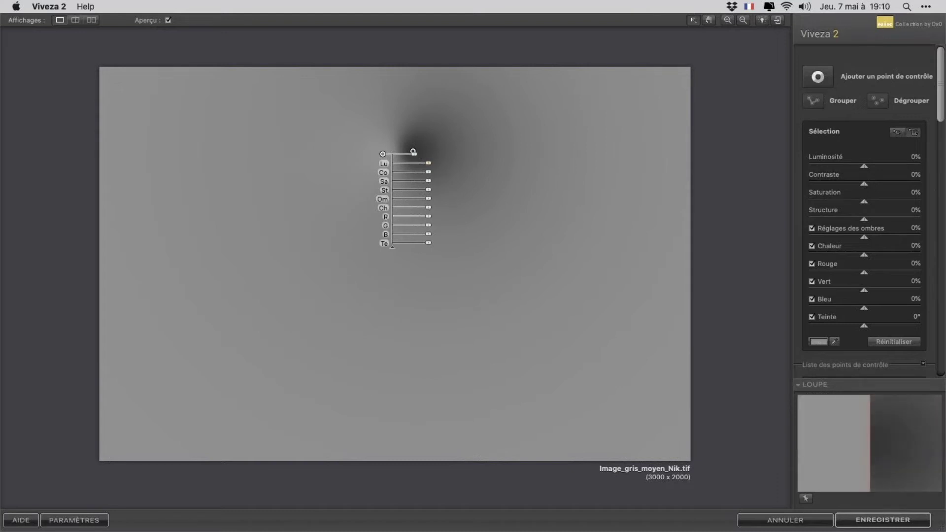
Move the neutral control point down and left, away from the dark one, and check the dark point's radius of influence
left_click(413, 152)
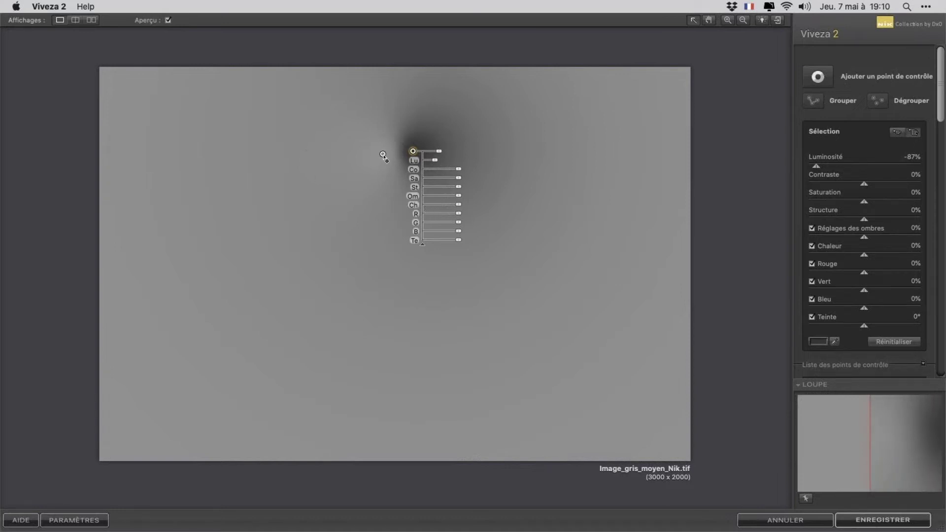
left_click_drag(383, 156, 248, 234)
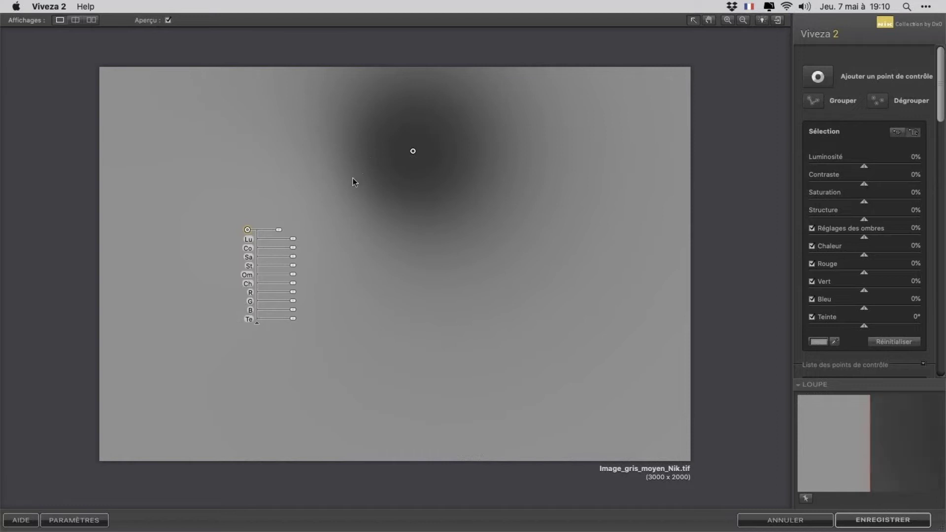
left_click(413, 152)
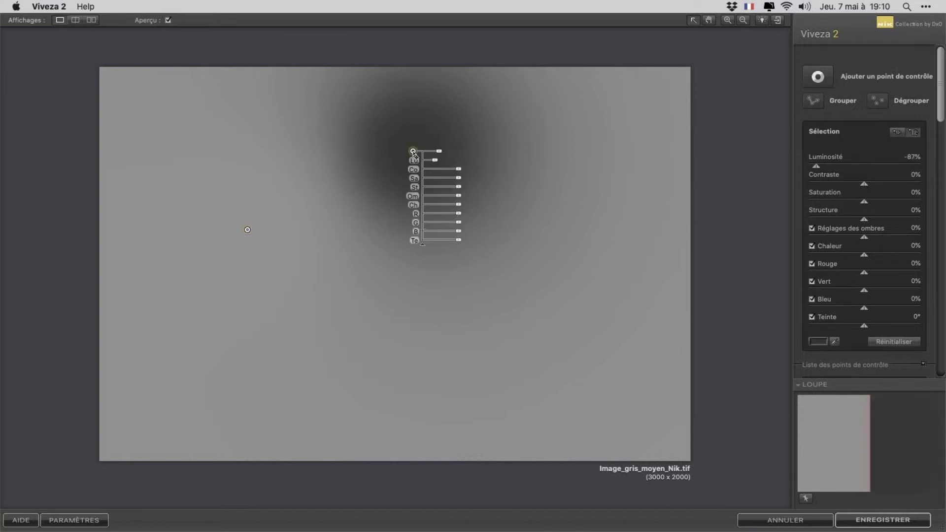
left_click_drag(439, 154, 443, 153)
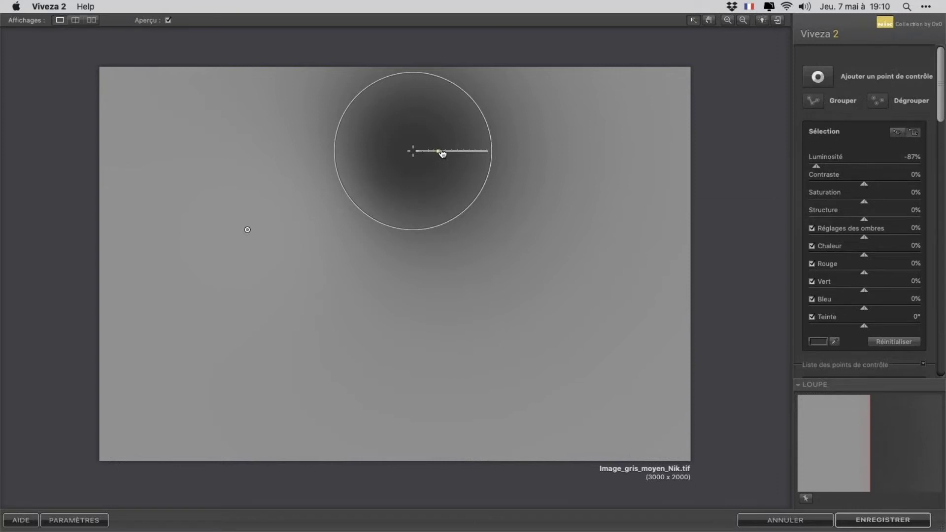
left_click_drag(442, 153, 443, 154)
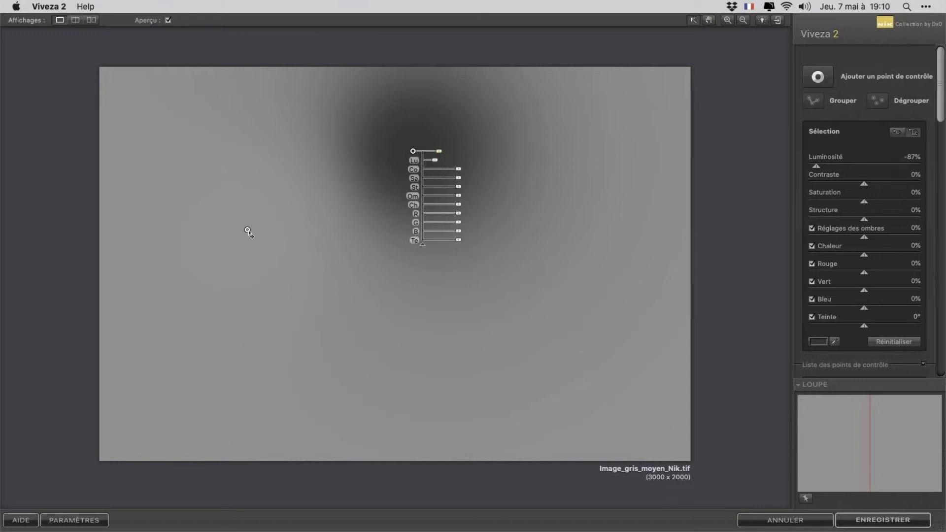
Select the neutral control point and bring the Liste des points de contrôle into view
left_click(248, 229)
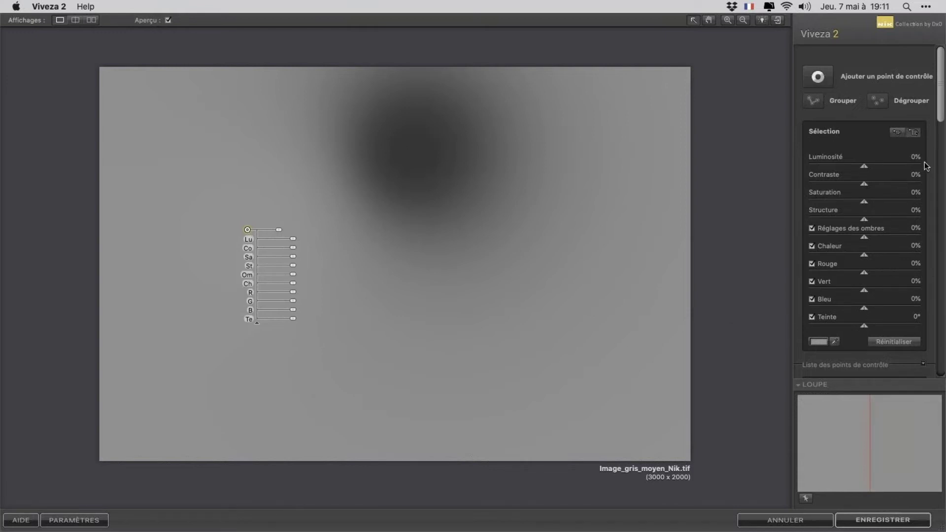
left_click_drag(939, 120, 939, 142)
scroll(871, 253, "down", 5)
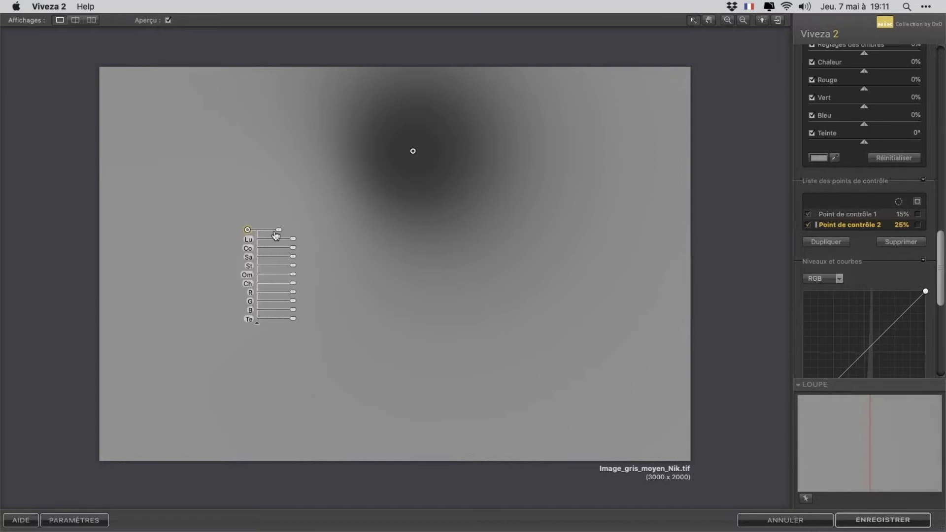
Reduce the neutral control point's radius to 13% and view the selection masks of both control points before restoring the normal view
mouse_move(279, 231)
left_mouse_down()
mouse_move(294, 234)
mouse_move(270, 241)
left_mouse_up()
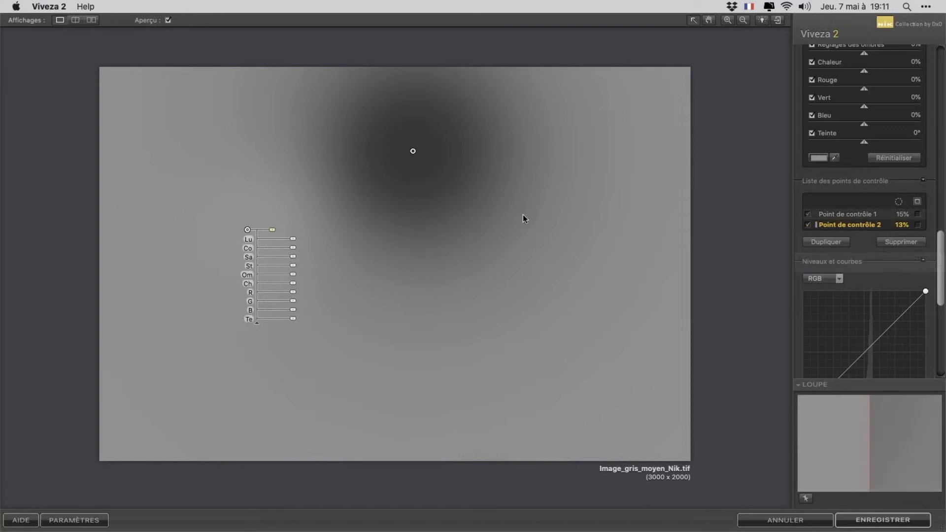
left_click(413, 151)
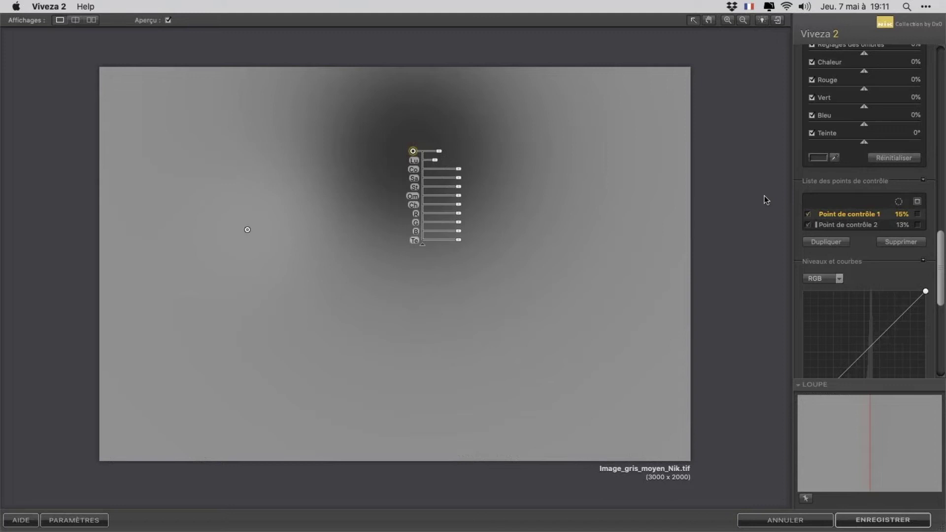
left_click(918, 203)
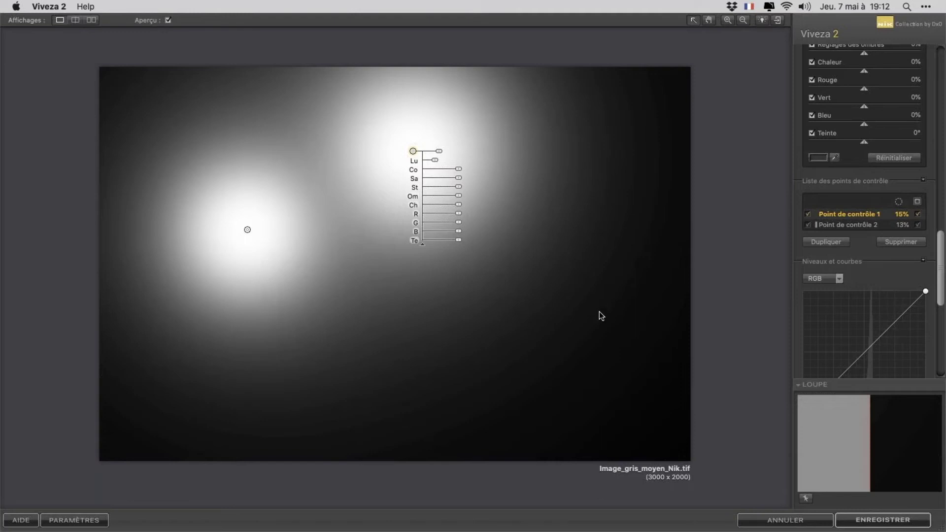
left_click(917, 202)
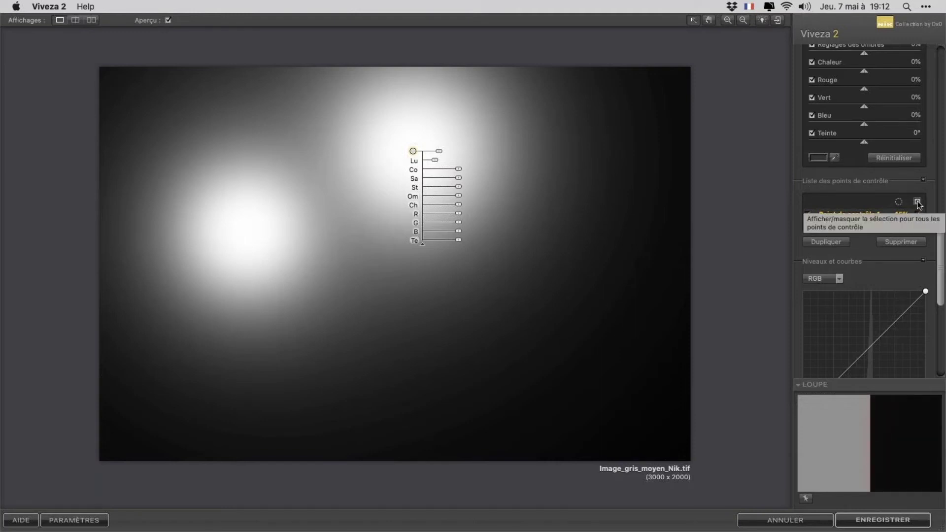
left_click(918, 203)
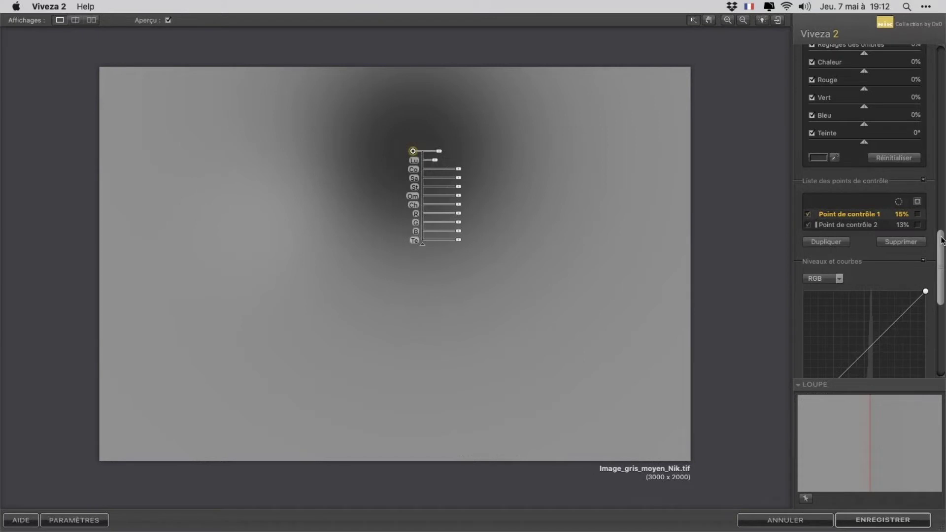
Add two more control points with all adjustments at 0%, one in the upper right of the image and one in the lower right
scroll(942, 244, "up", 8)
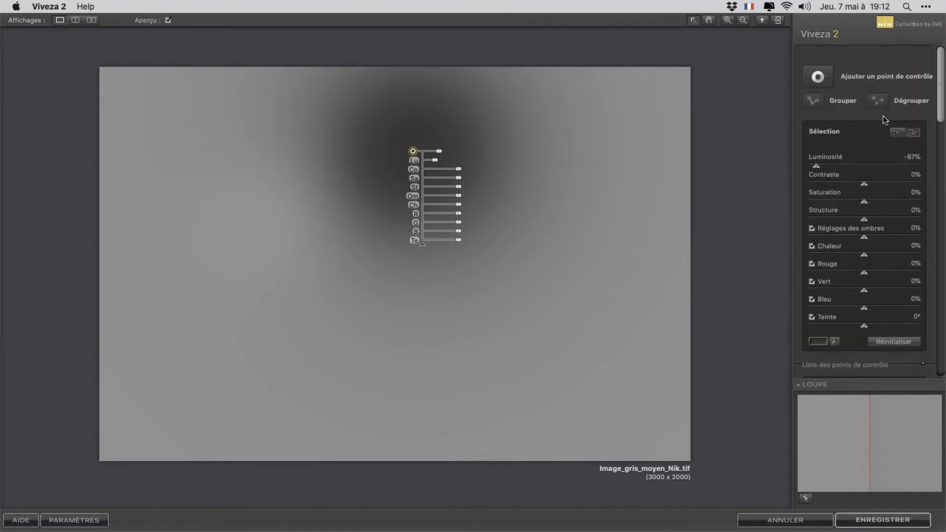
left_click(822, 79)
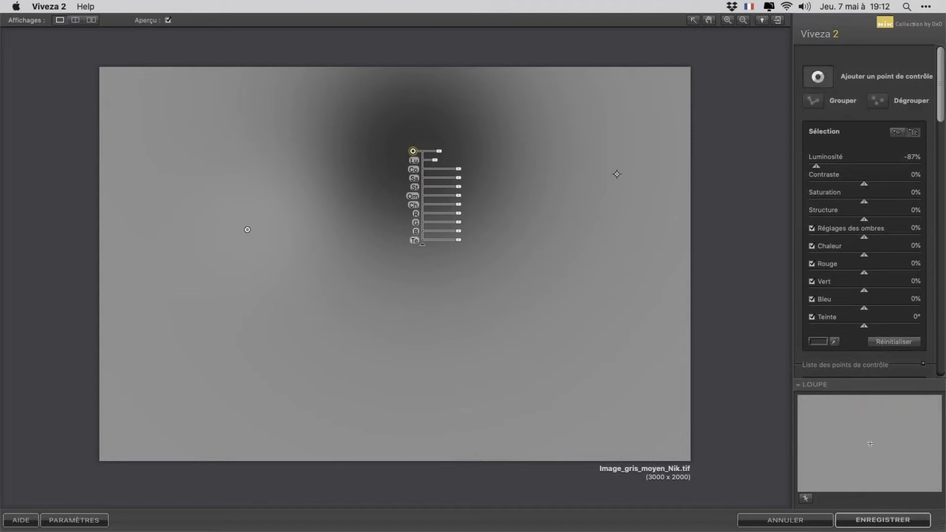
left_click(592, 151)
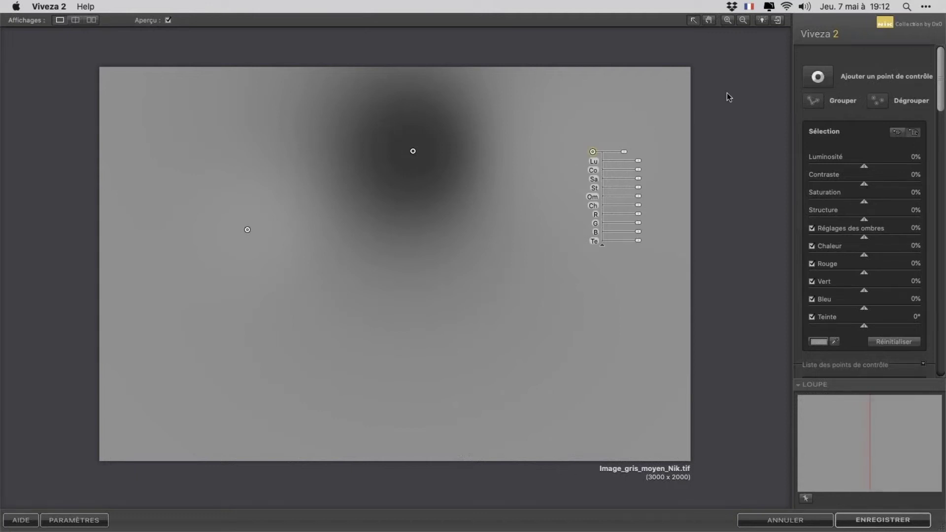
left_click(818, 77)
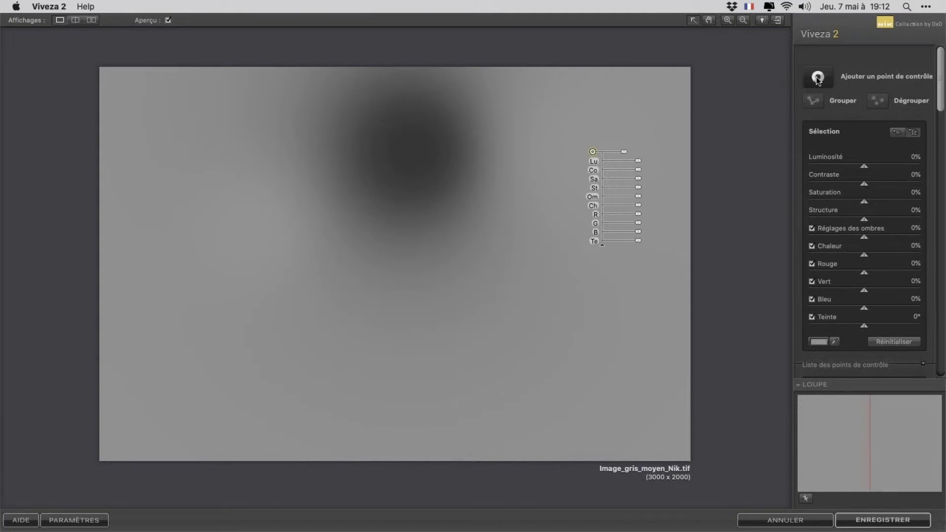
left_click(520, 347)
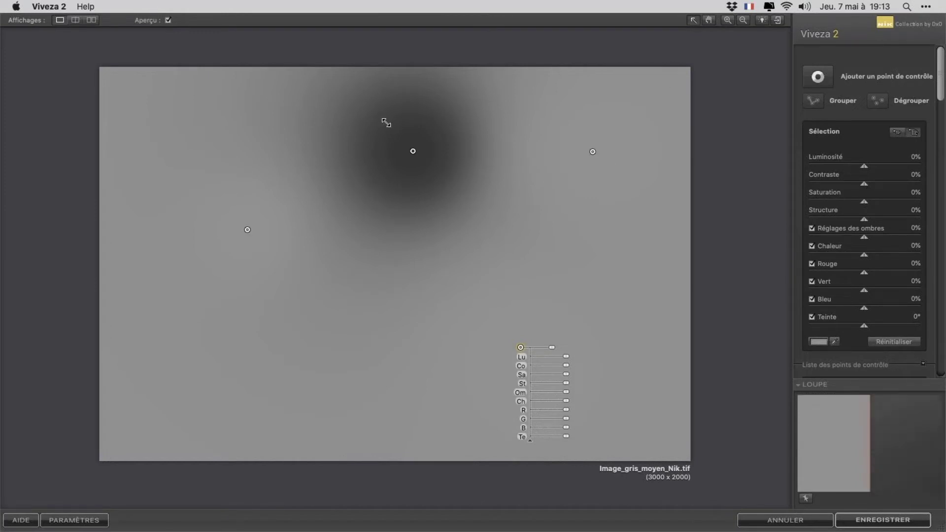
Select all control points except the left one, set their Luminosité to -52% together and group them
left_click_drag(386, 123, 654, 384)
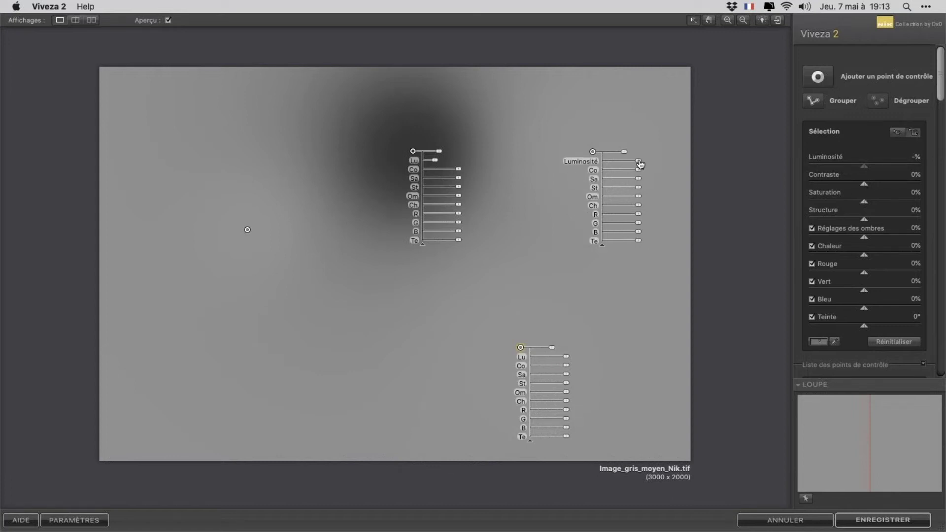
left_click_drag(639, 162, 623, 166)
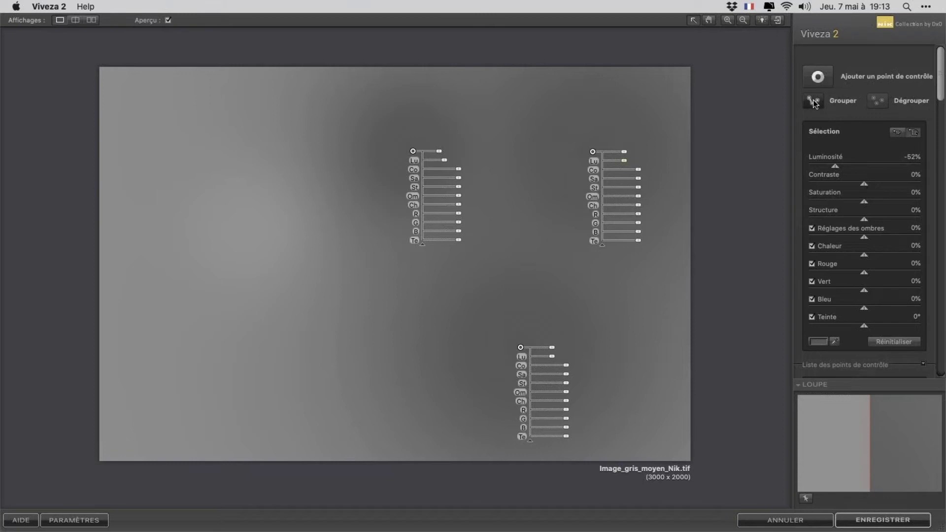
left_click(813, 102)
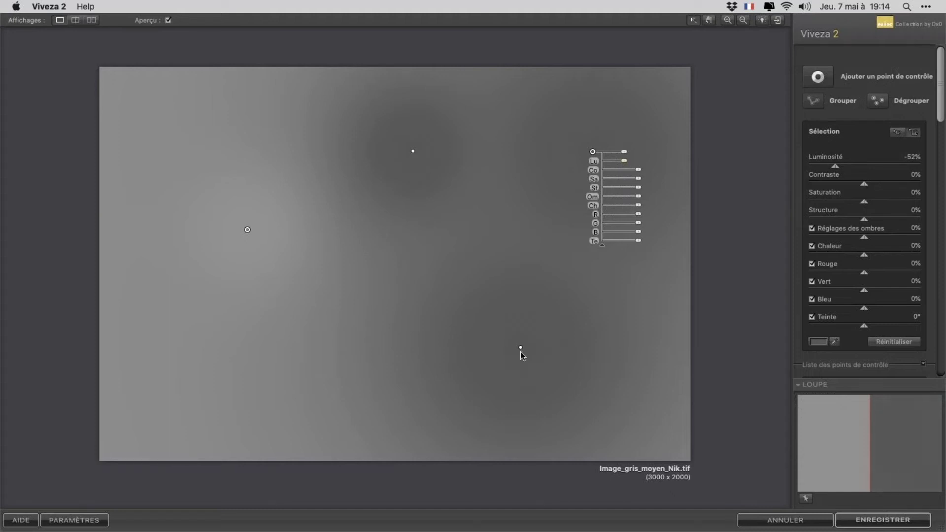
Set the group's Luminosité to -41%, remove the upper-right control point from it and select each remaining grouped point in turn
left_click_drag(625, 162, 627, 163)
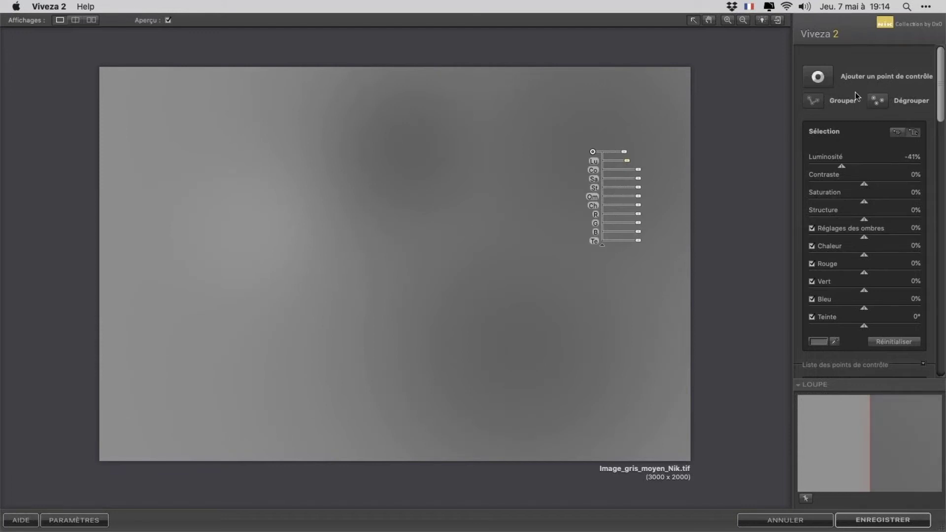
left_click(879, 102)
left_click(412, 151)
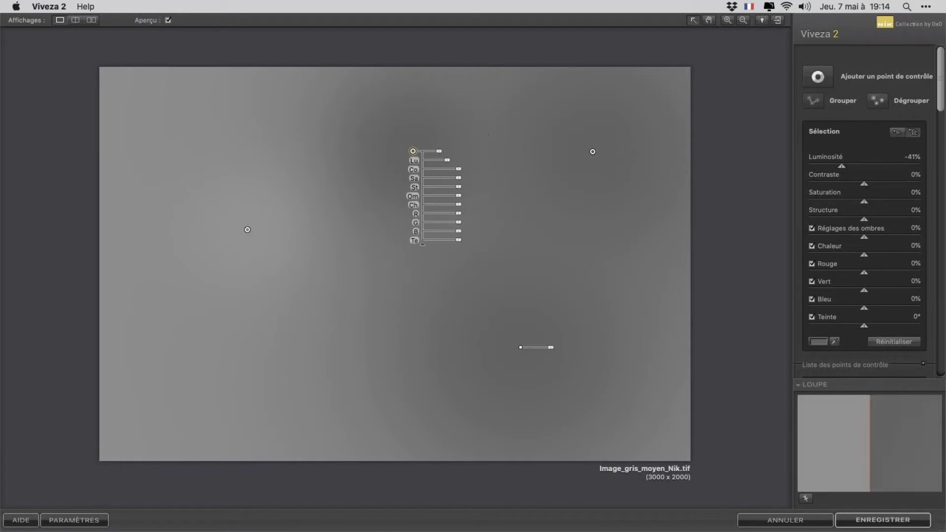
left_click(521, 348)
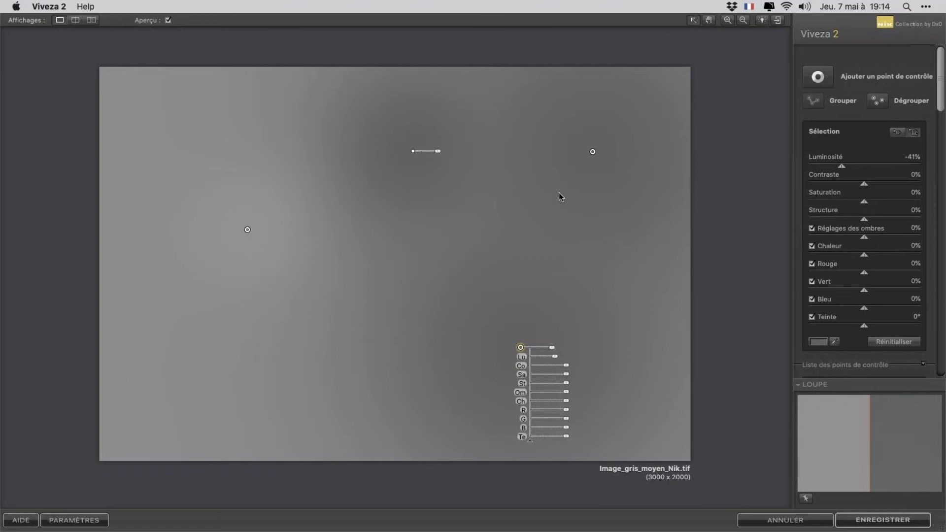
Collapse the lower control point's adjustments to the four basic ones and expand the full set again
left_click(531, 441)
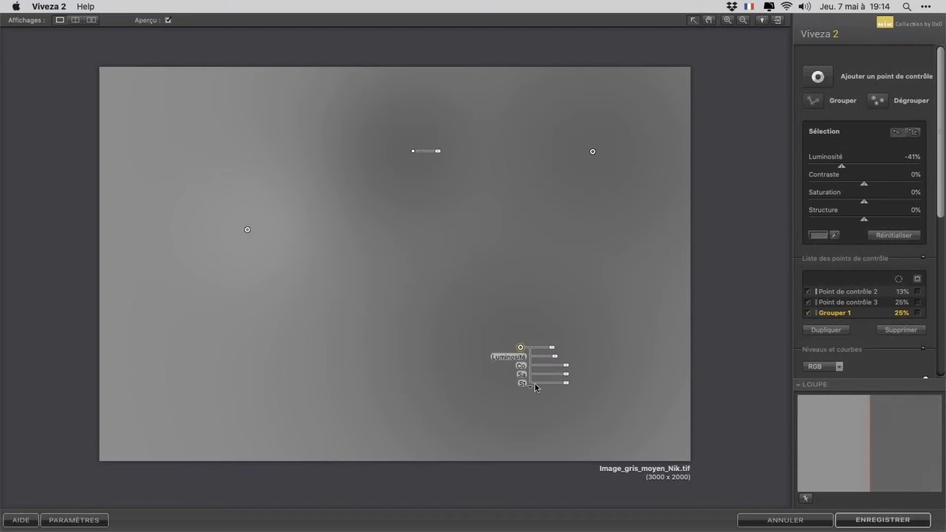
left_click(531, 388)
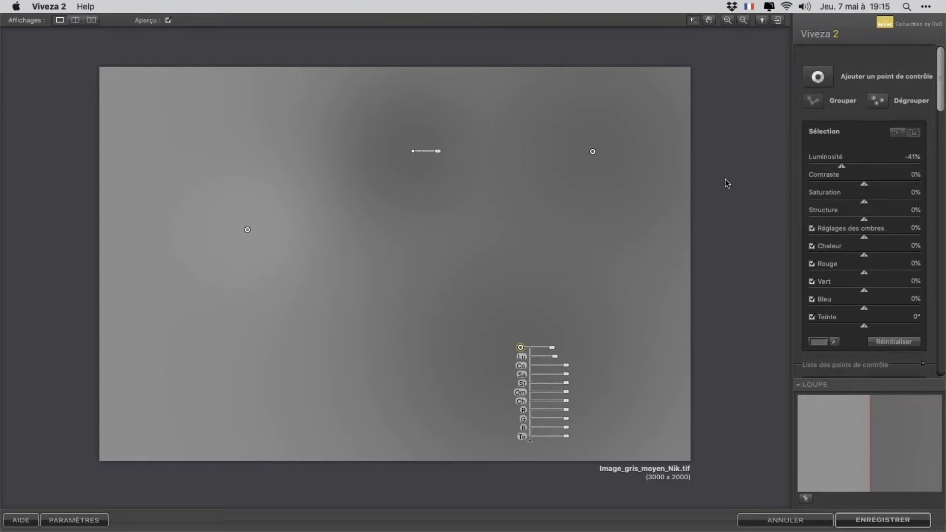
Leave Viveza 2 without saving and open THG_4771.cr2 from DxO PhotoLab in Viveza 2, overwriting the existing THG_4771_Nik.tif
left_click(784, 521)
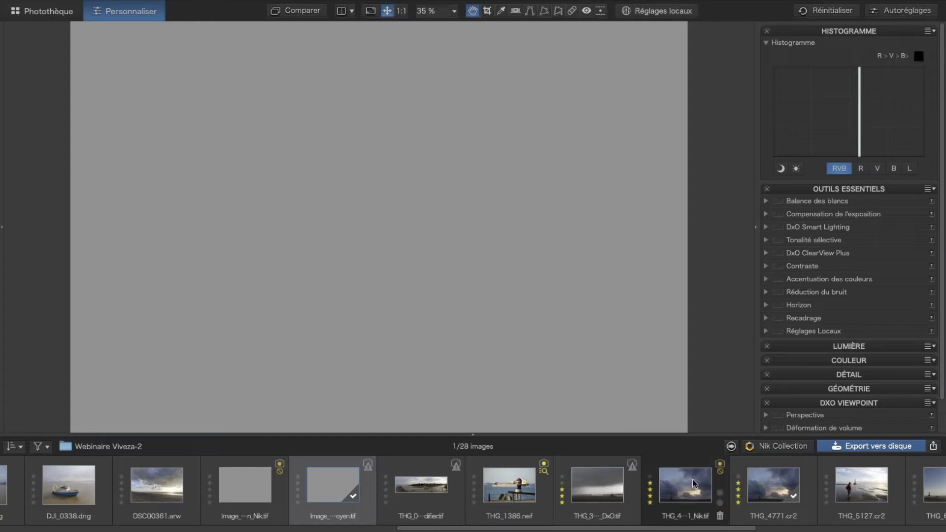
left_click(779, 486)
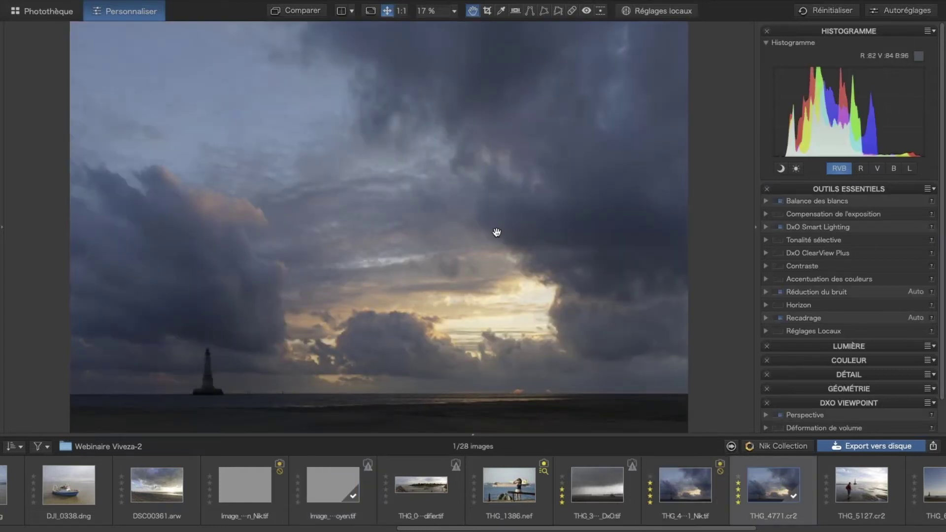
left_click(773, 449)
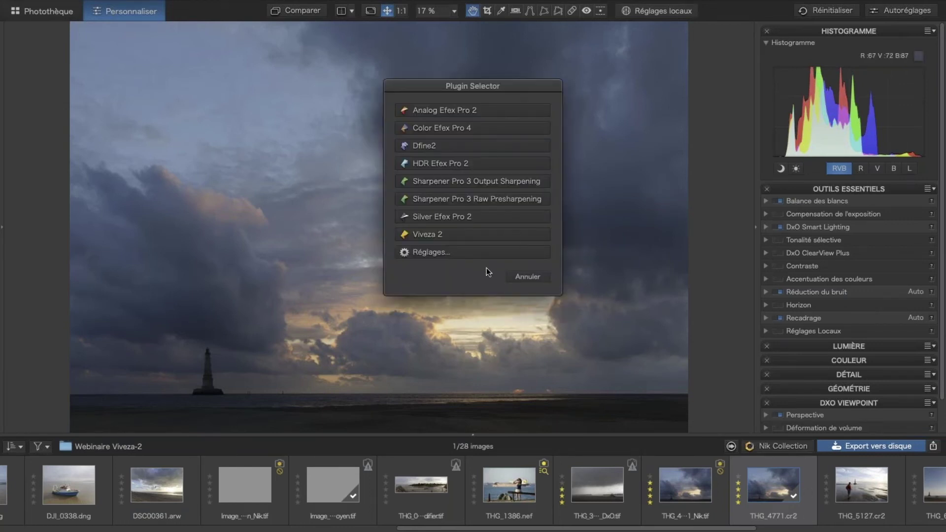
left_click(422, 235)
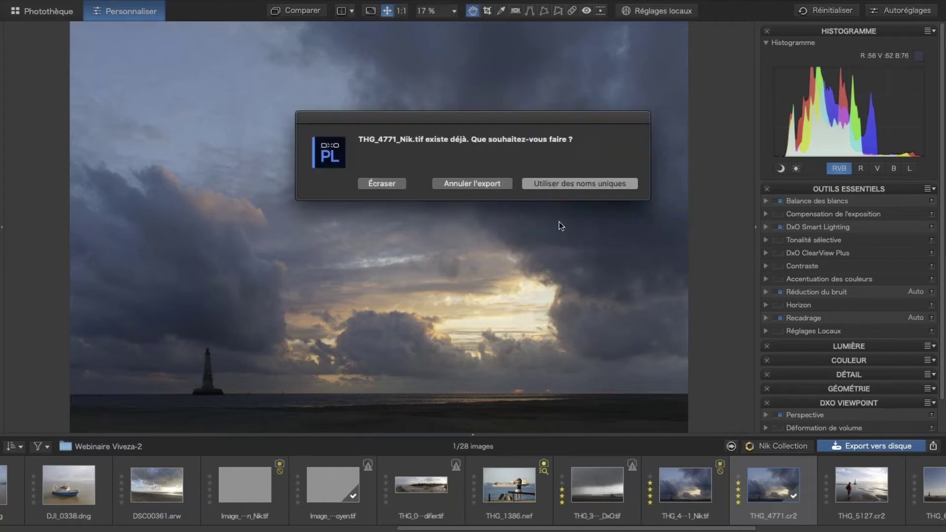
left_click(378, 183)
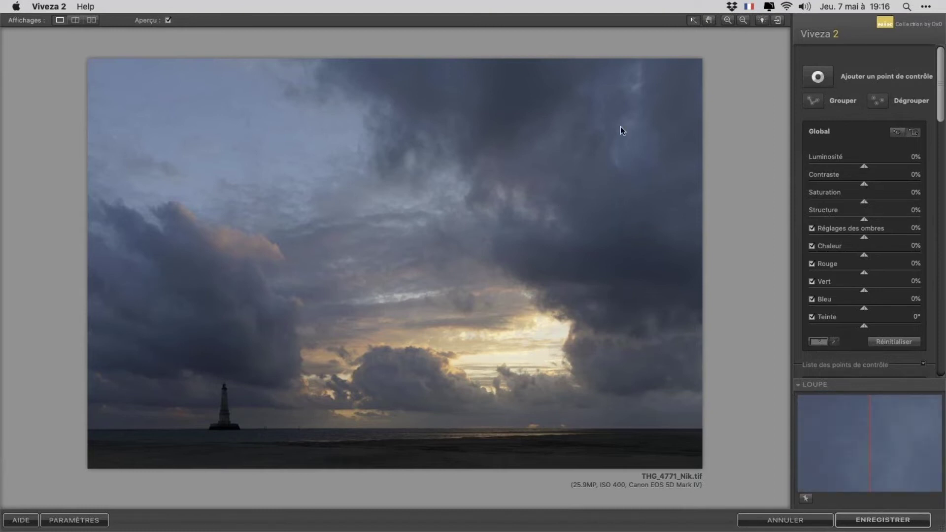
Add a control point on the bright sky above the central cloud, with a 44% radius and Rouge at 53%
left_click(817, 78)
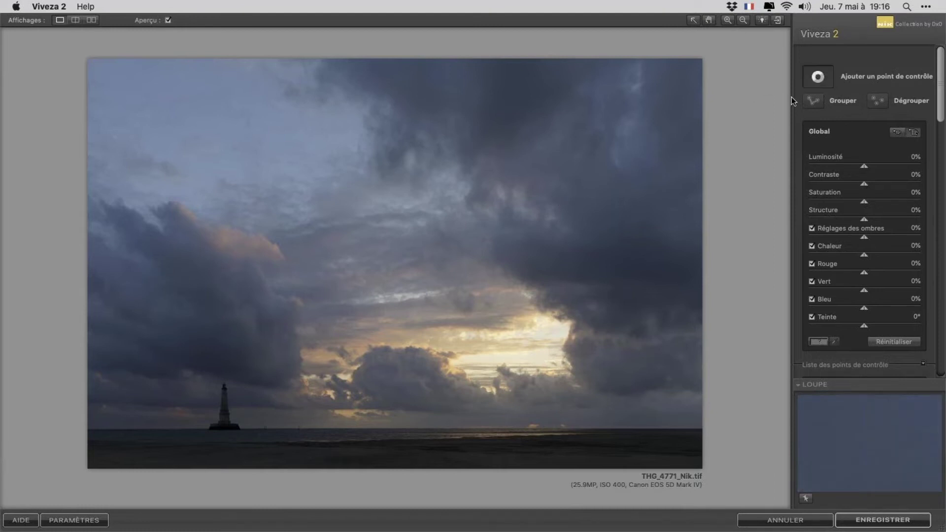
left_click(394, 342)
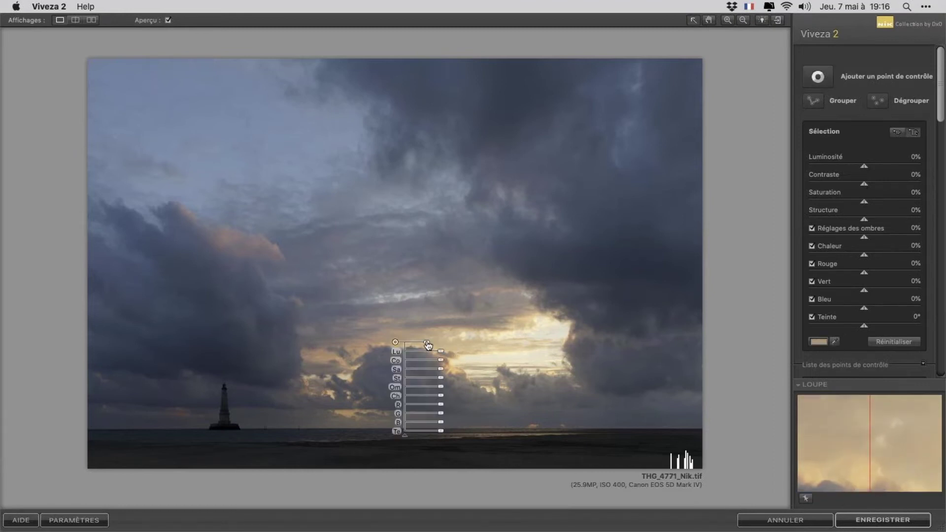
left_click_drag(427, 345, 438, 343)
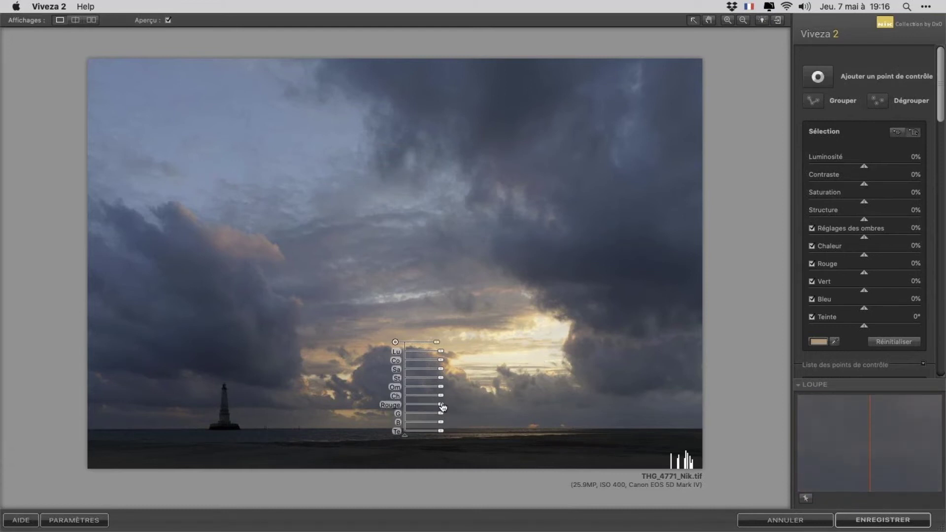
left_click_drag(443, 406, 455, 409)
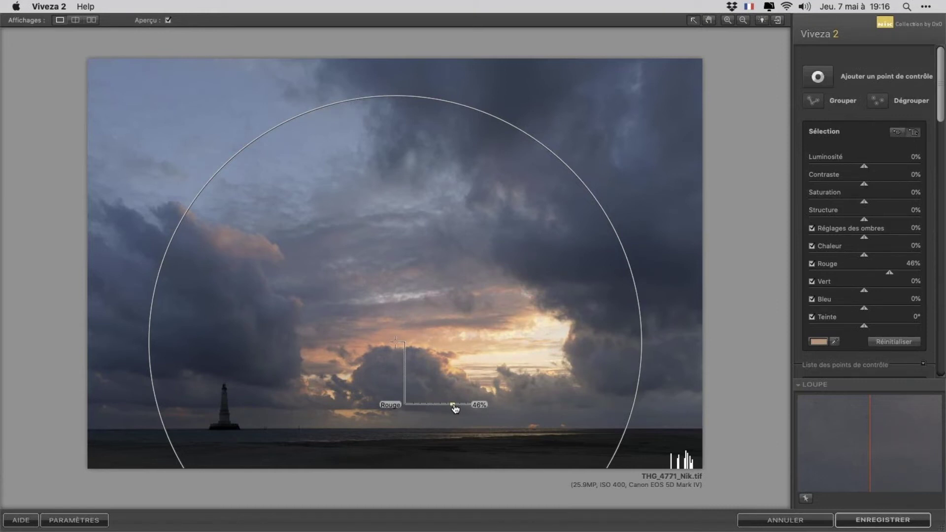
left_click_drag(456, 409, 458, 410)
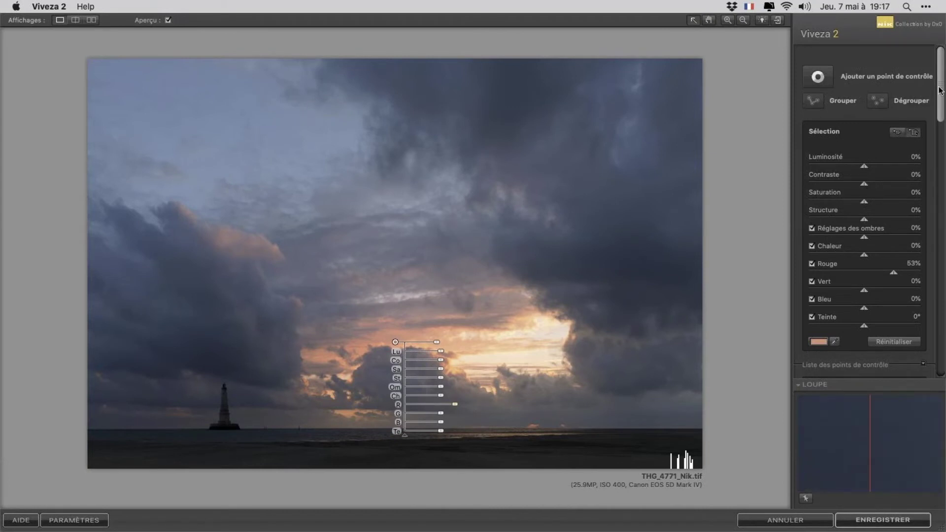
Check the sunset control point's selection mask in the normal and masked views, and set its Saturation to 20%
left_click_drag(940, 90, 938, 279)
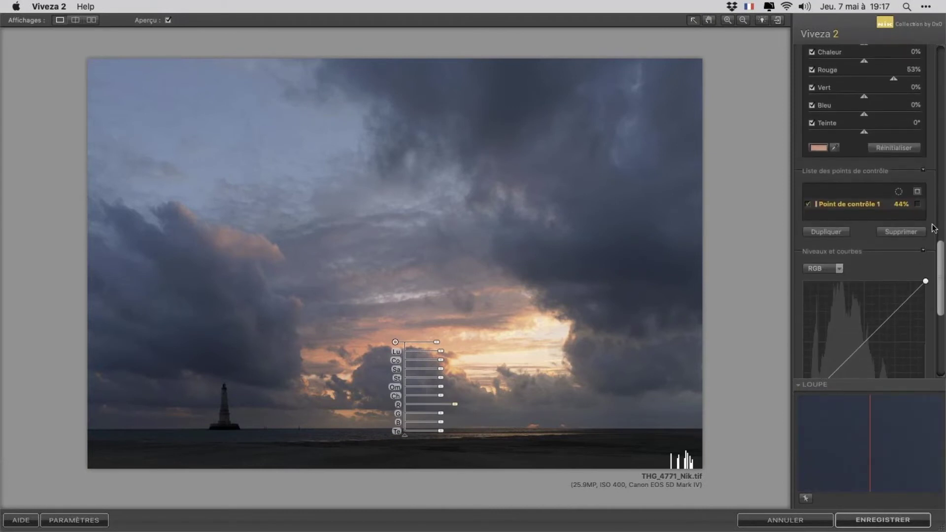
left_click(918, 192)
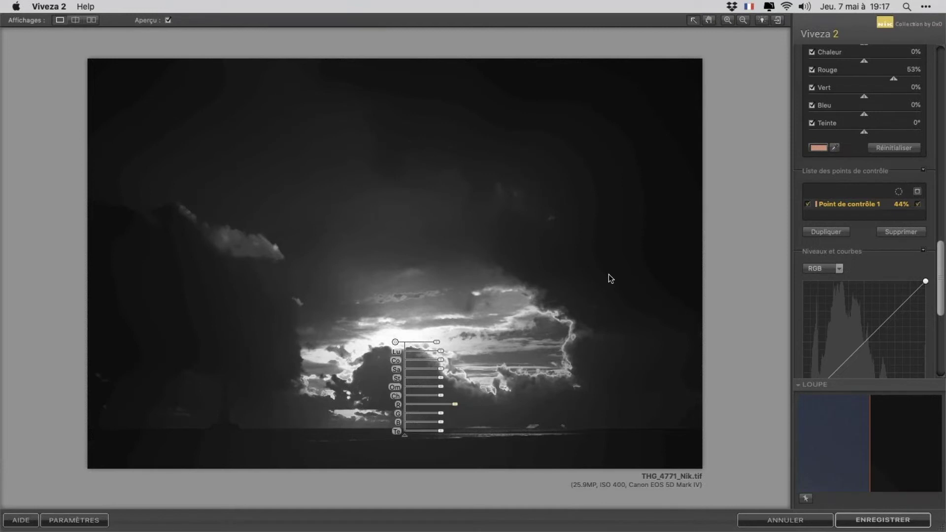
left_click(918, 203)
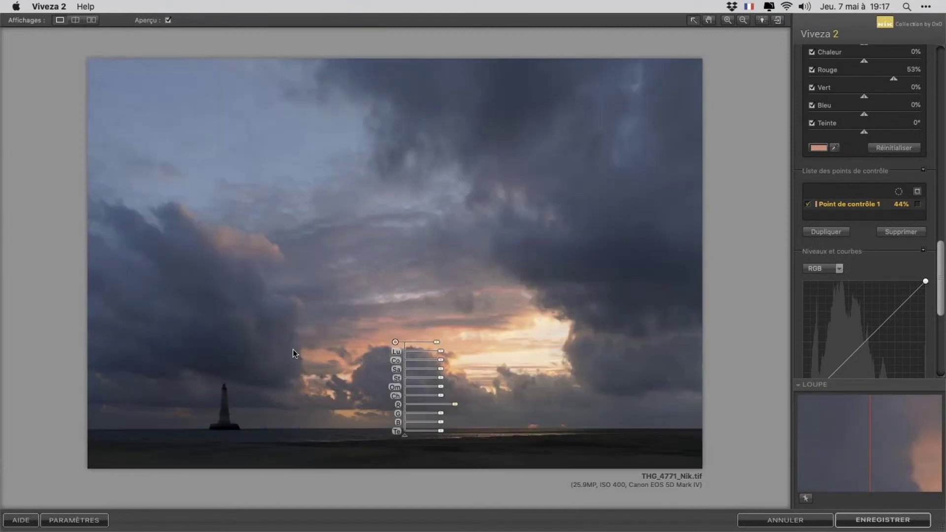
left_click_drag(440, 369, 449, 374)
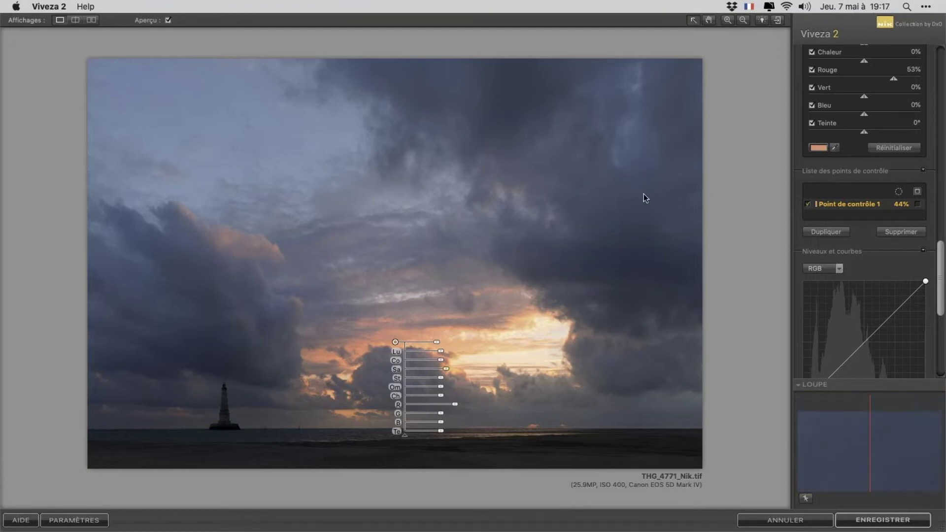
Add a second control point on the dark cloud in the upper part of the sky, right of centre
scroll(871, 114, "up", 5)
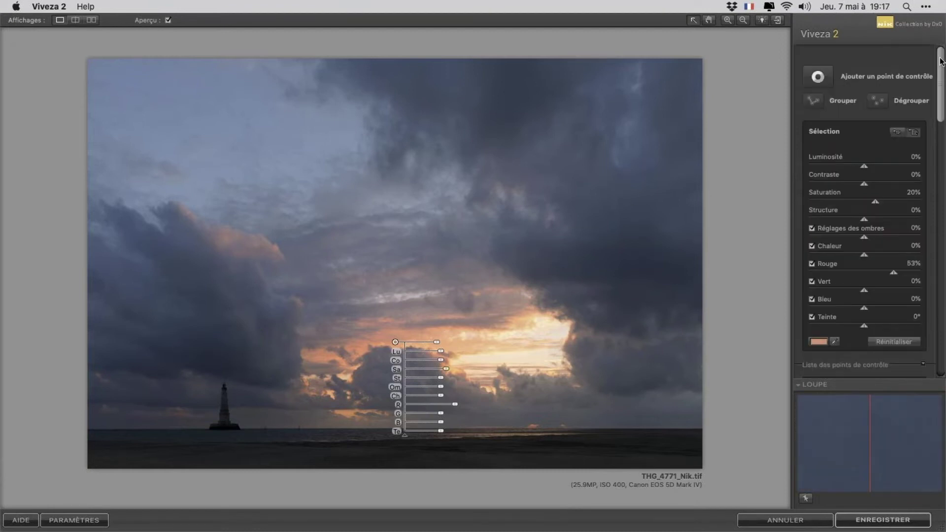
left_click(821, 80)
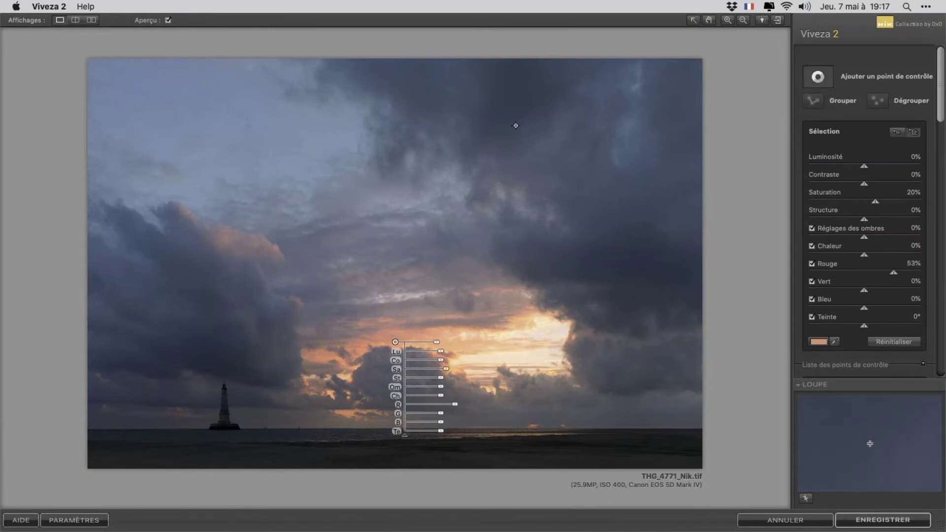
left_click(517, 127)
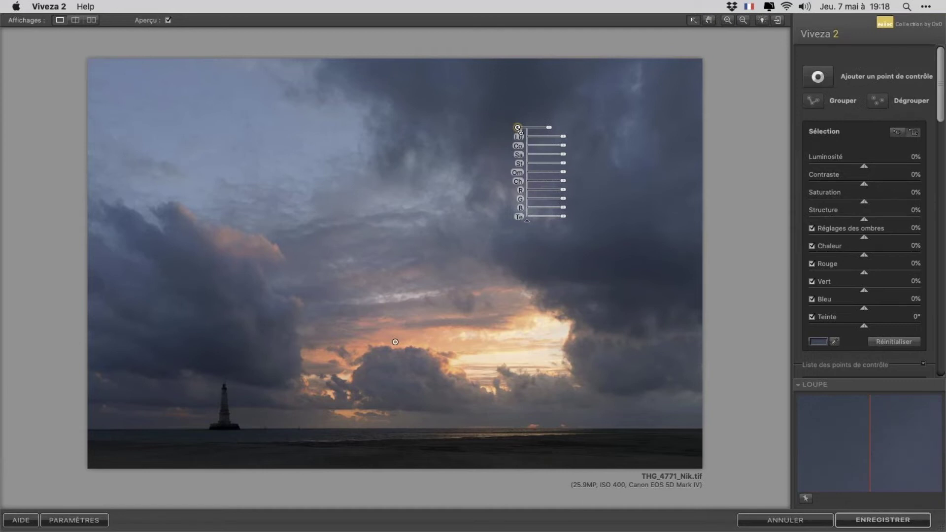
Duplicate the dark-cloud control point onto the dark clouds at the lower right and left of the sky, and group the three cloud points
left_click_drag(519, 132, 632, 276)
mouse_move(518, 127)
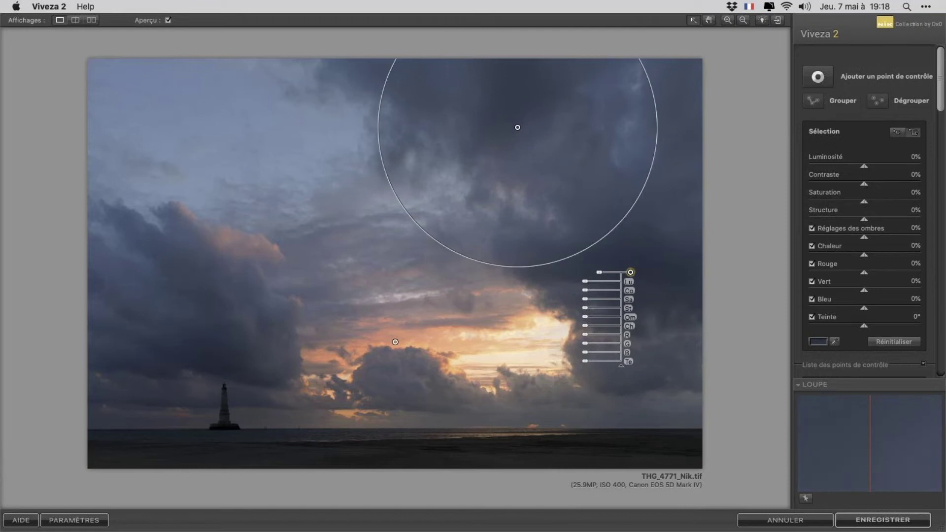
left_click_drag(519, 130, 170, 258)
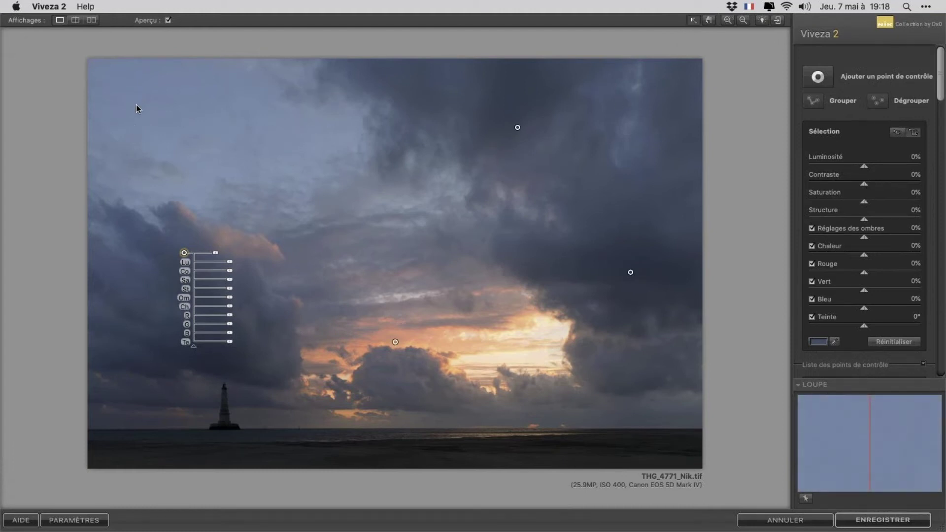
left_click_drag(174, 149, 651, 280)
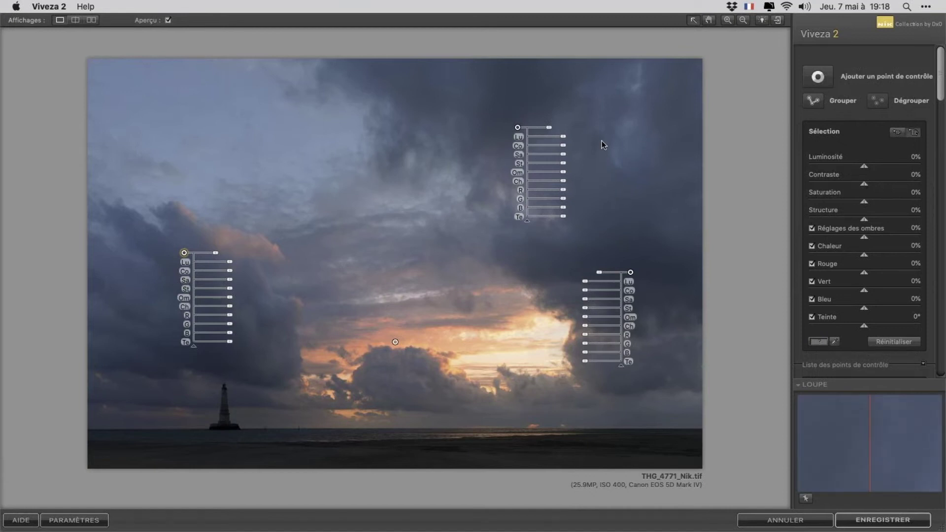
left_click(814, 103)
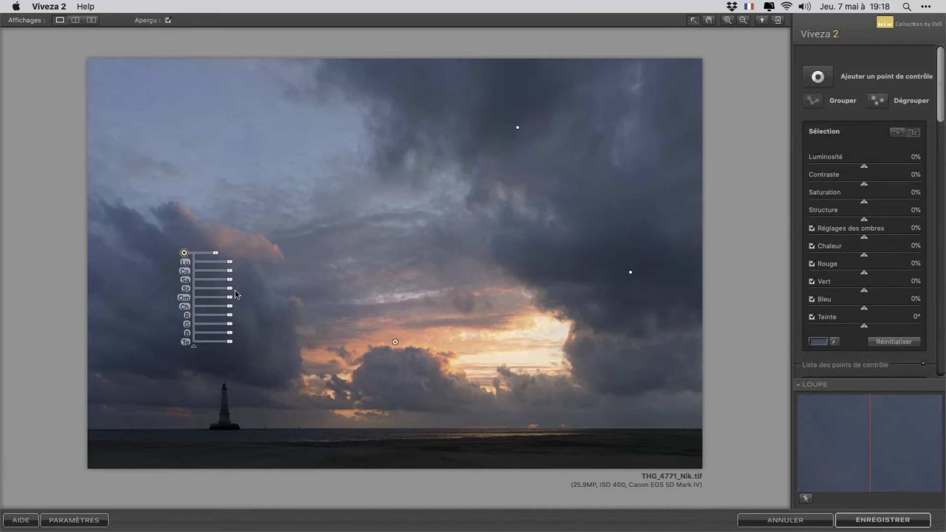
Set the cloud group's Contraste to 42% and its Structure to 70%
left_click(230, 272)
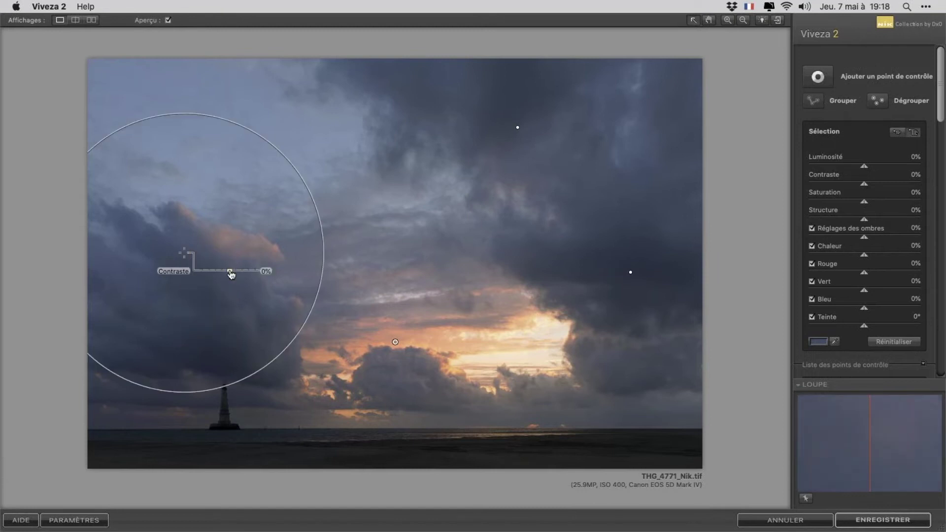
left_click_drag(232, 275, 243, 274)
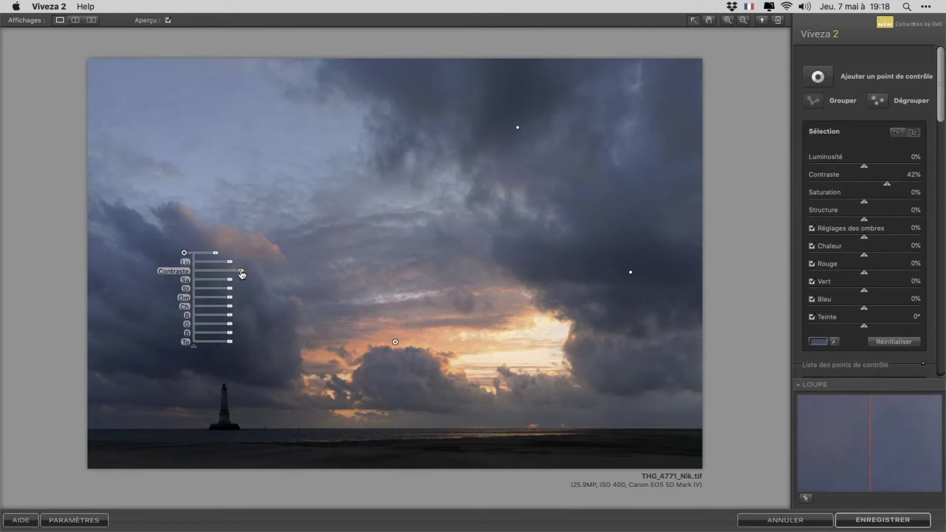
left_click(230, 290)
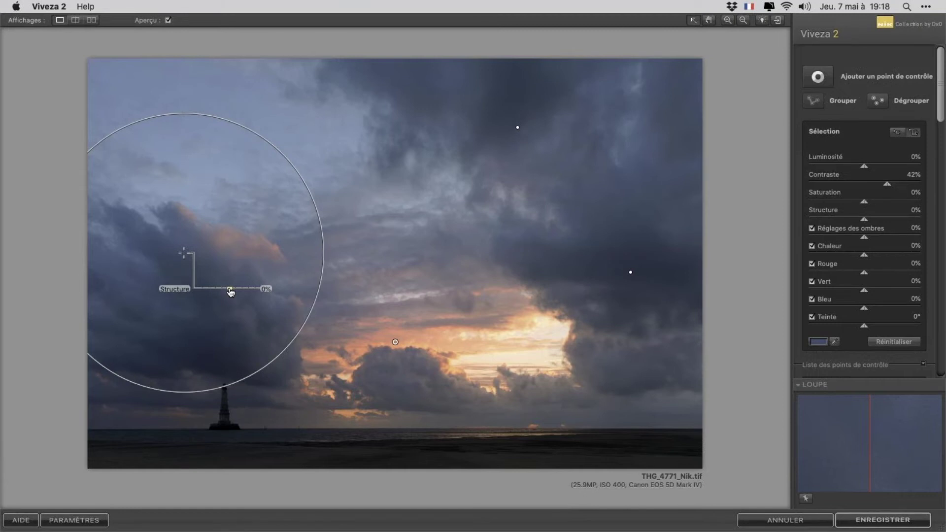
left_click_drag(230, 291, 235, 292)
left_click_drag(242, 292, 249, 292)
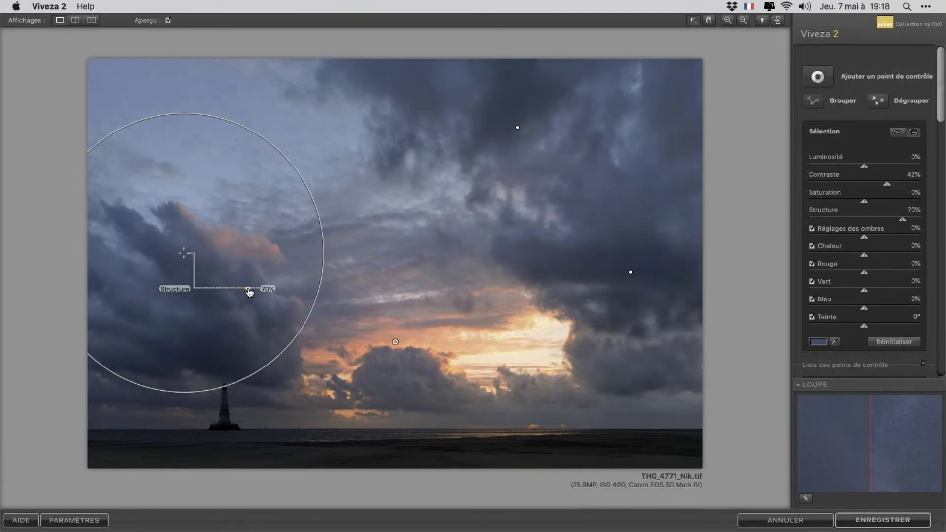
left_click_drag(250, 292, 250, 293)
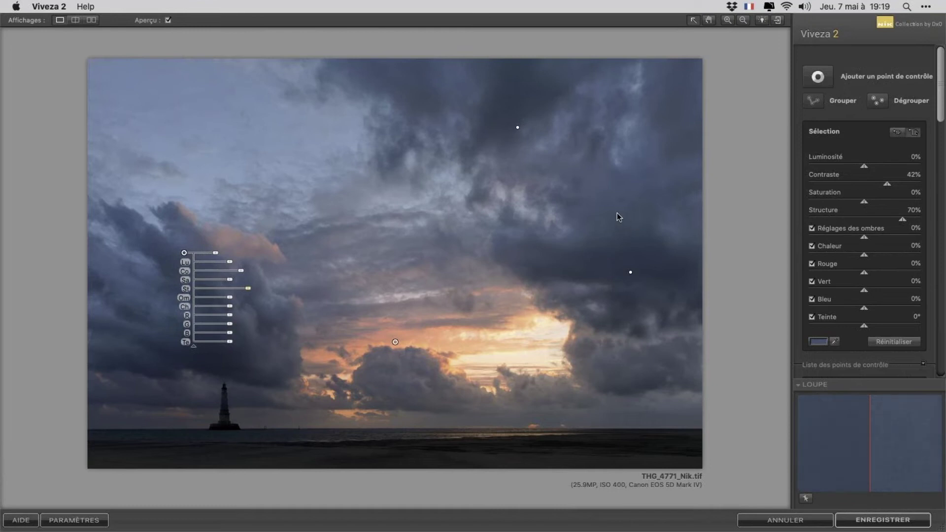
Display the selection mask of Grouper 1 from the list of control points
left_click_drag(941, 116, 942, 291)
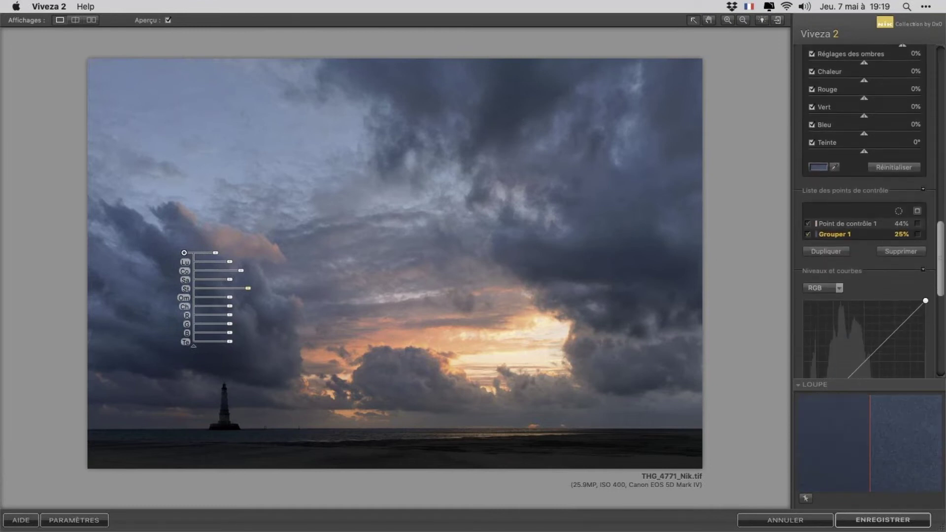
left_click(918, 234)
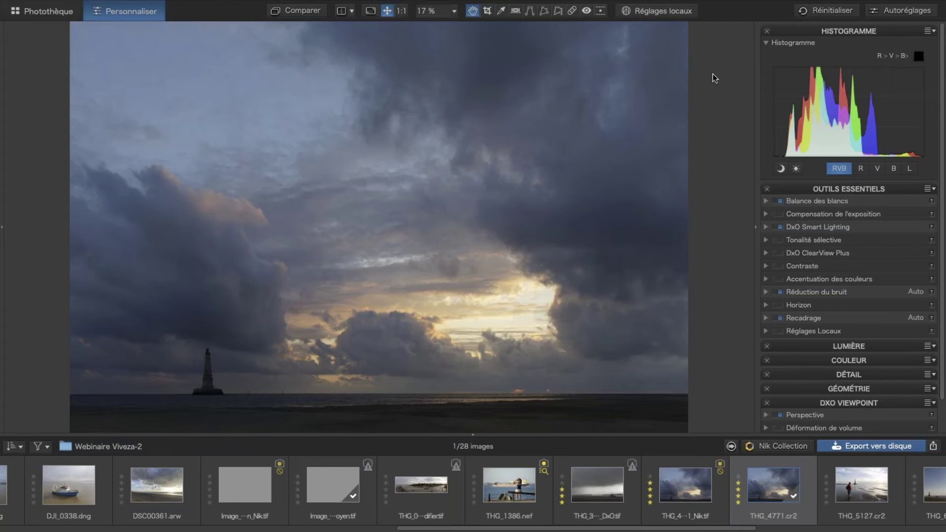
Switch to Lightroom Classic and select the lighthouse photo THG_7196.CR2 in the Webinaire Viveza 2 collection
key("ctrl+Right")
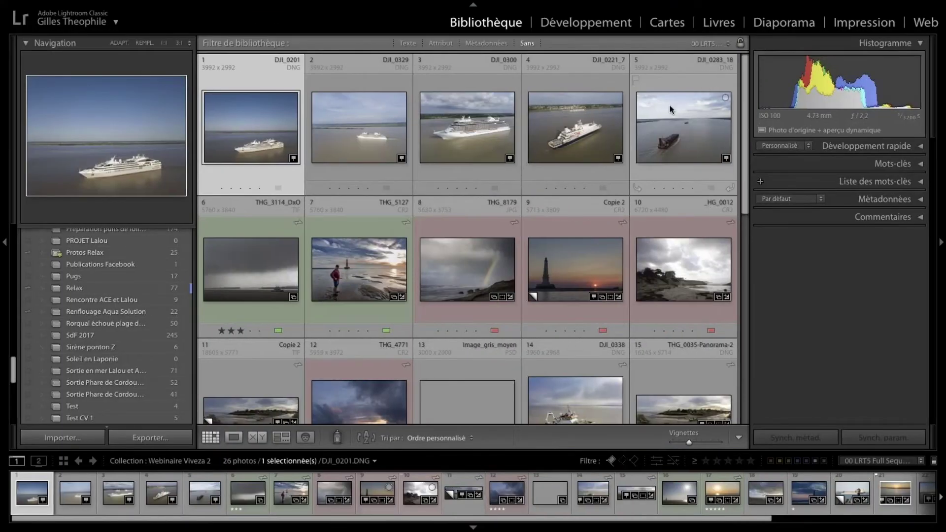
scroll(571, 167, "down", 2)
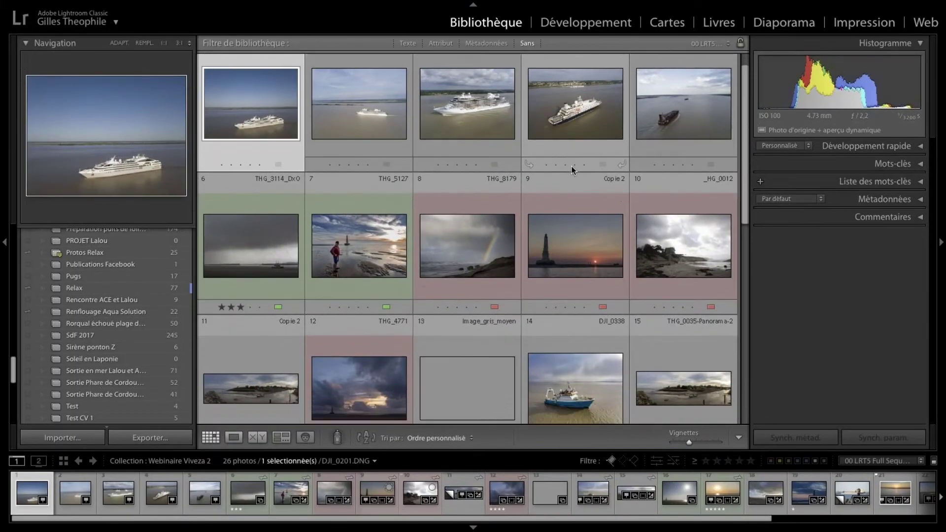
scroll(569, 167, "down", 4)
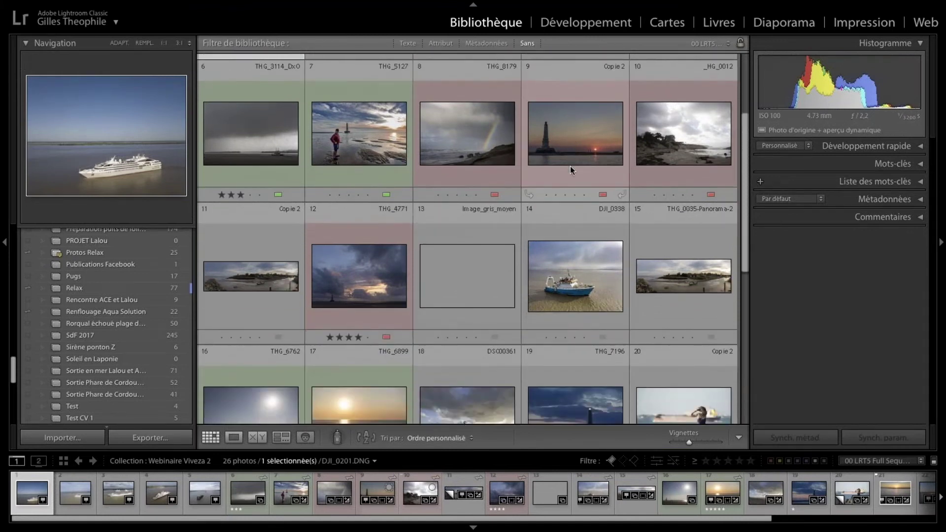
scroll(570, 167, "down", 5)
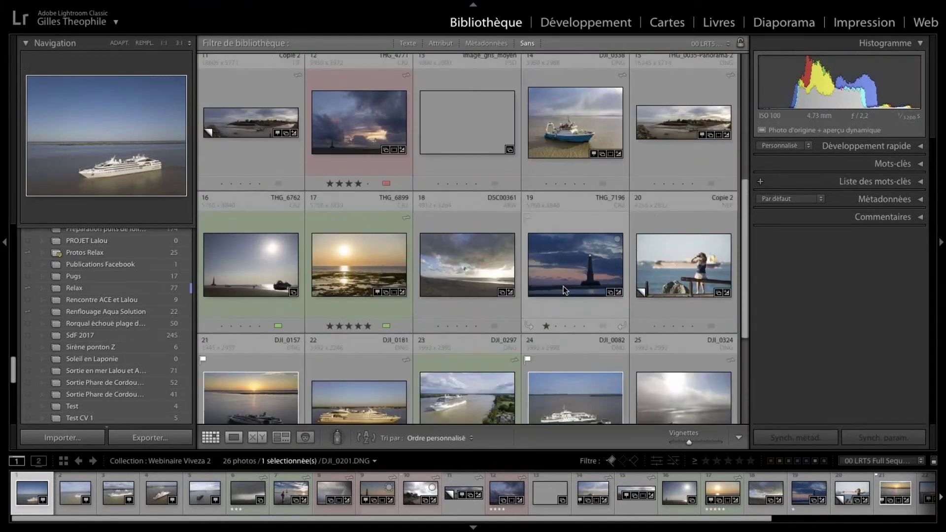
left_click(582, 269)
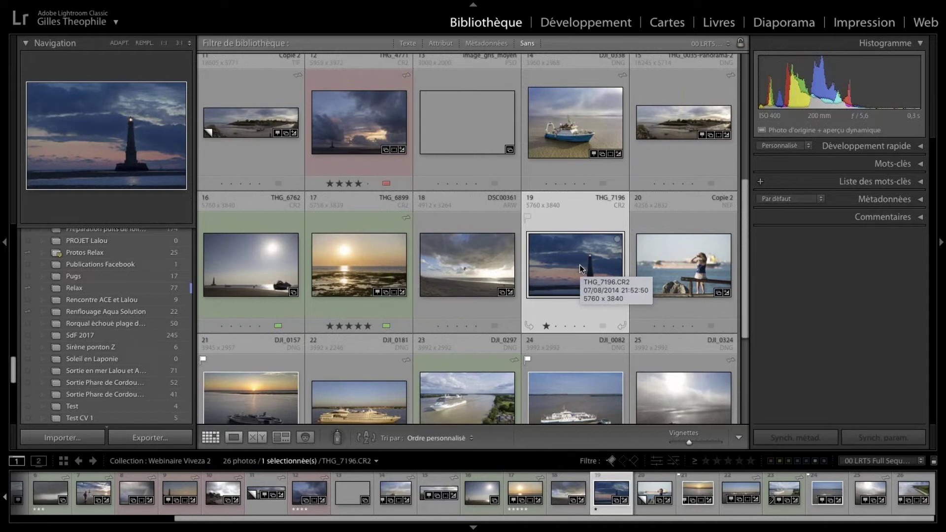
In the external editing preferences, set the additional Viveza 2 editor's colour space to Adobe RVB (1998), check its compression options, and close the preferences
mouse_move(83, 5)
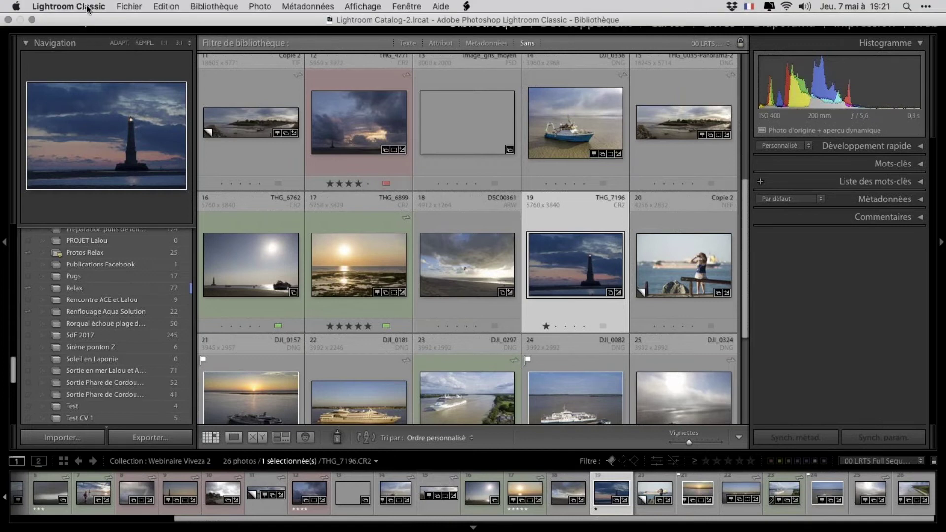
left_click(89, 9)
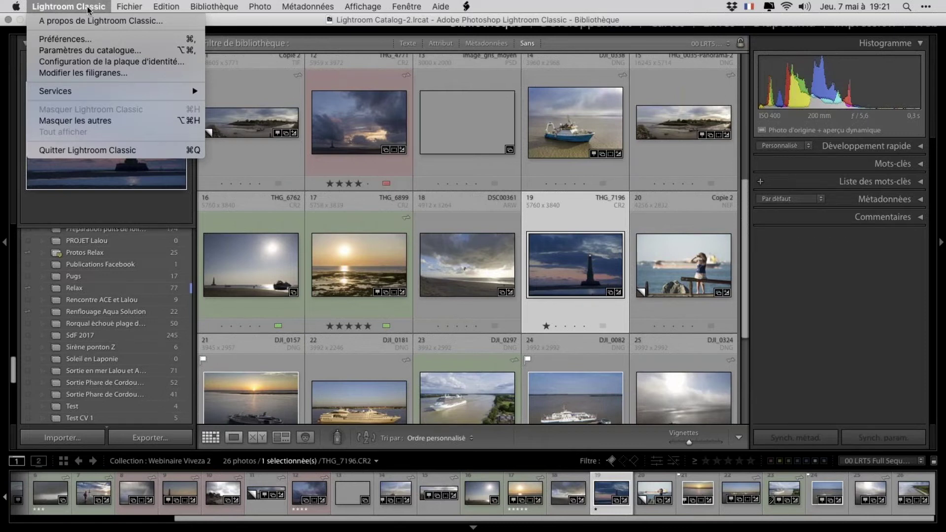
left_click(71, 44)
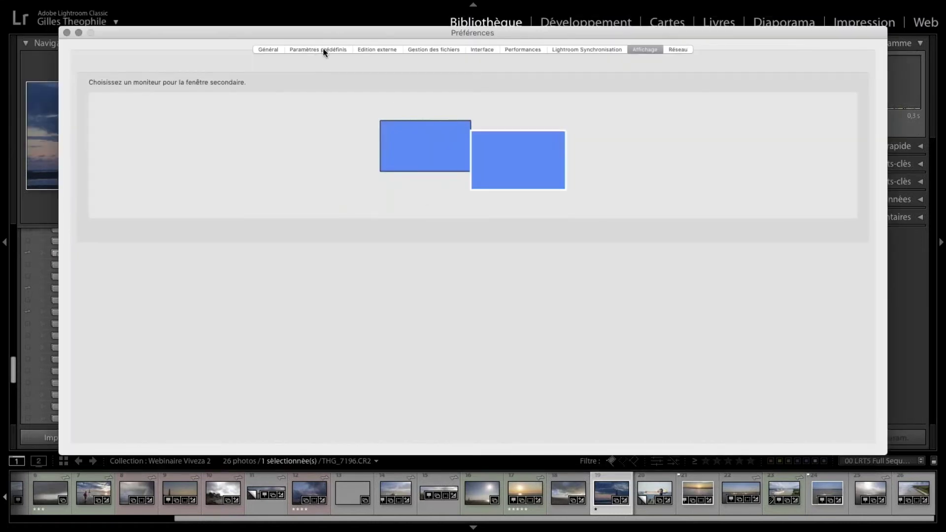
left_click(387, 51)
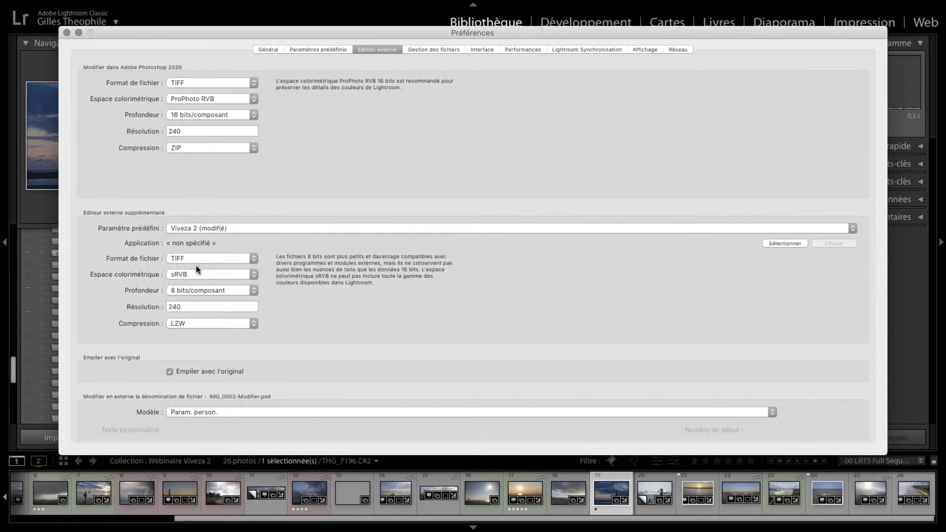
left_click(254, 276)
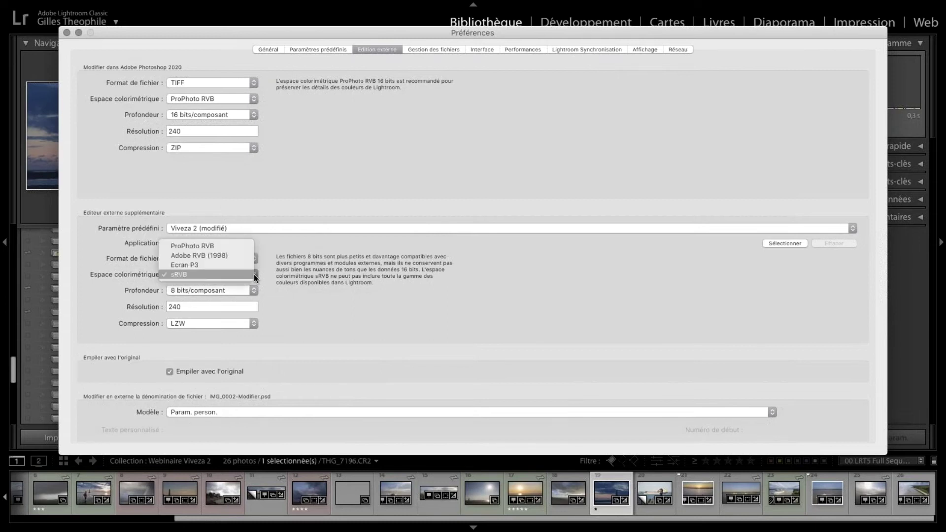
left_click(240, 255)
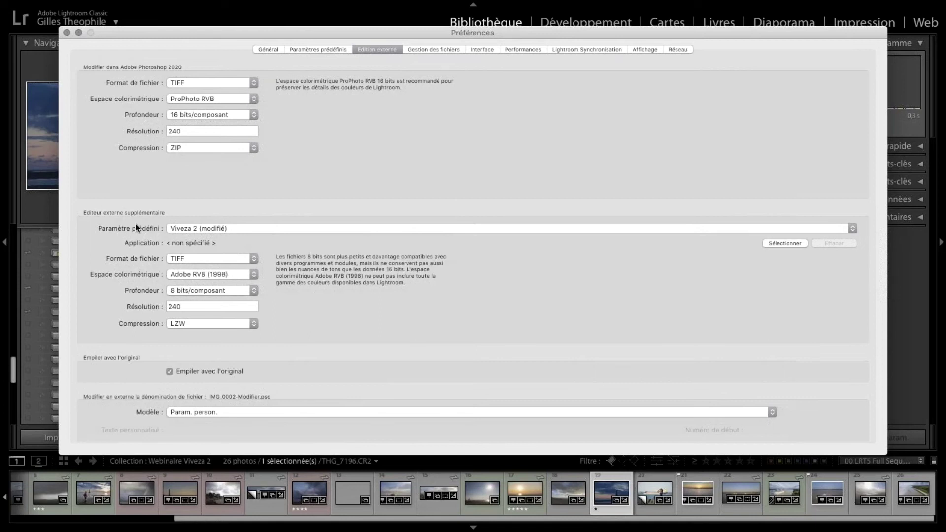
left_click(253, 324)
left_click(402, 320)
left_click(67, 32)
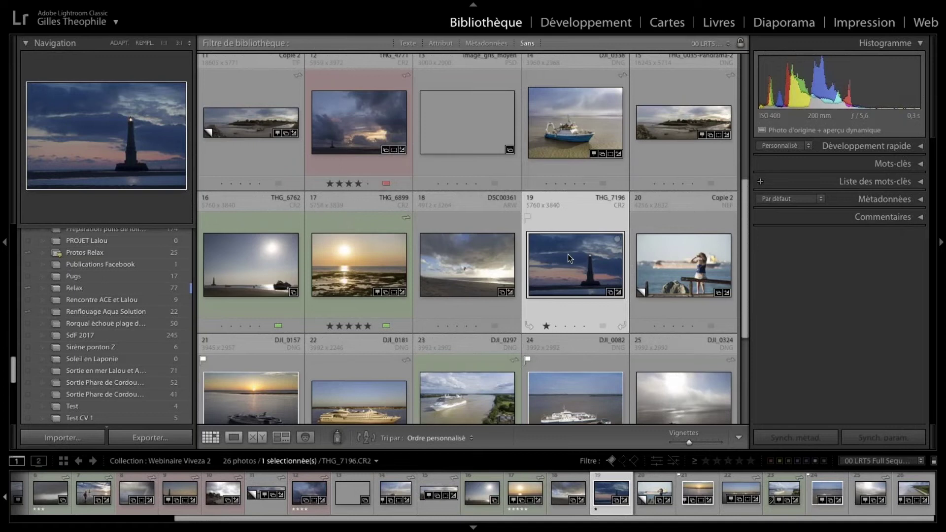
Open THG_7196.CR2 in Viveza 2 as a copy with the Lightroom corrections applied
right_click(540, 244)
mouse_move(558, 244)
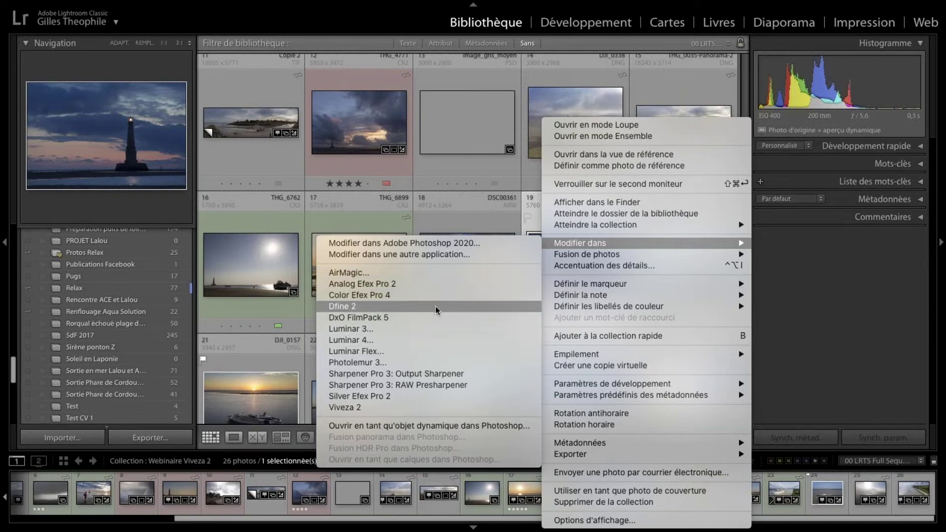
left_click(416, 409)
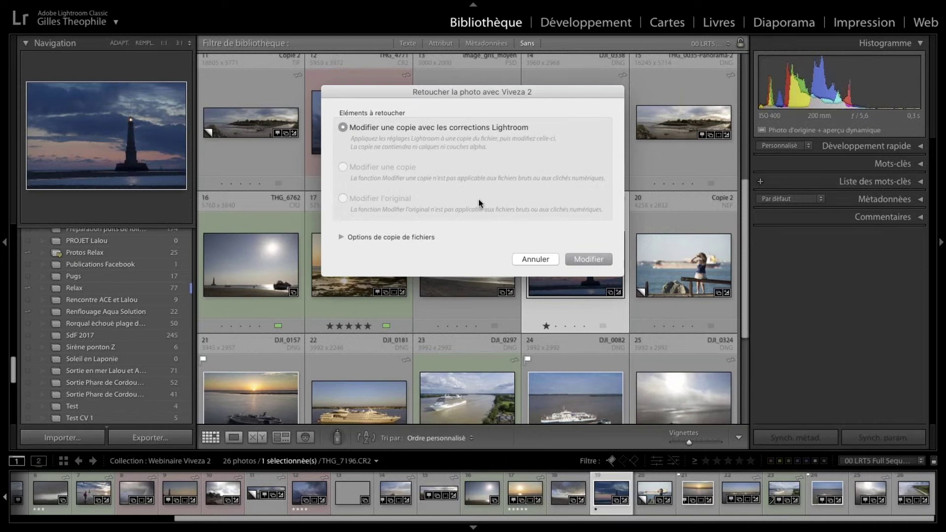
left_click(593, 259)
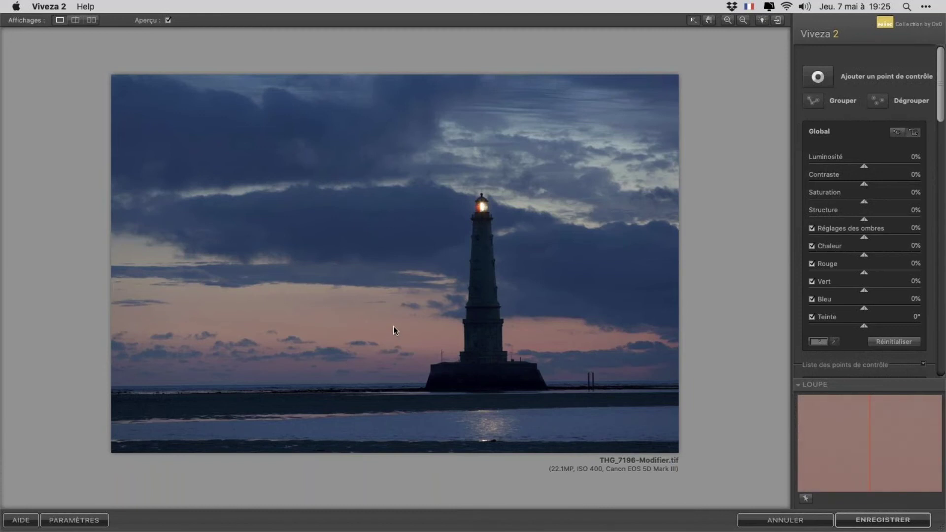
Add a control point on the pink sky left of the lighthouse and enlarge its radius
left_click(817, 78)
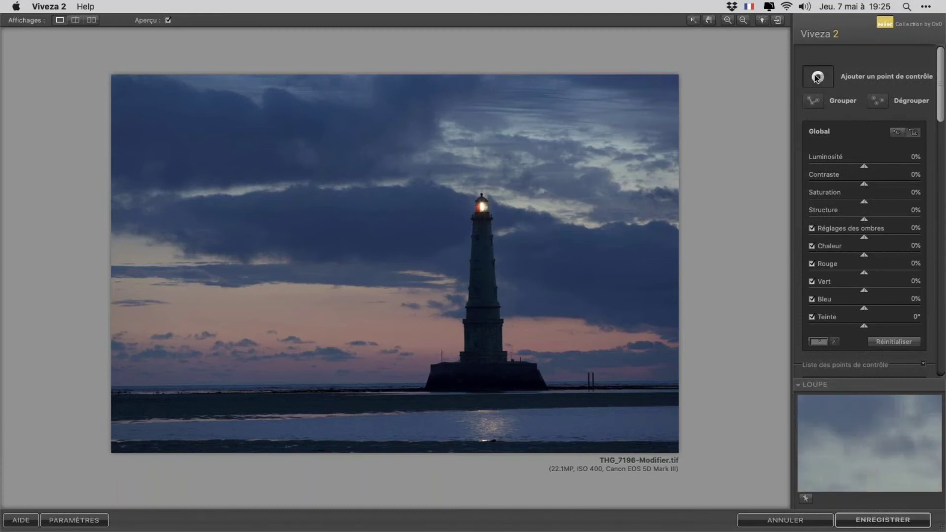
left_click(309, 320)
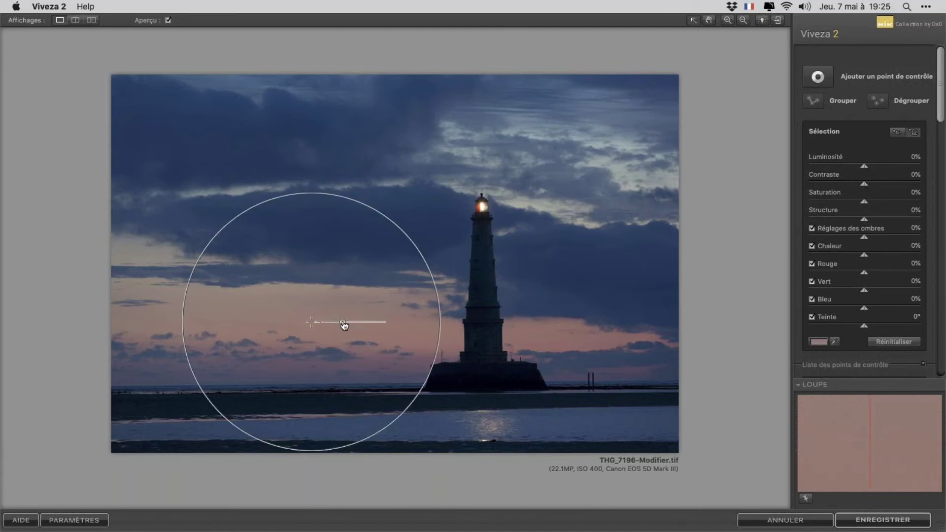
left_click_drag(344, 325, 353, 328)
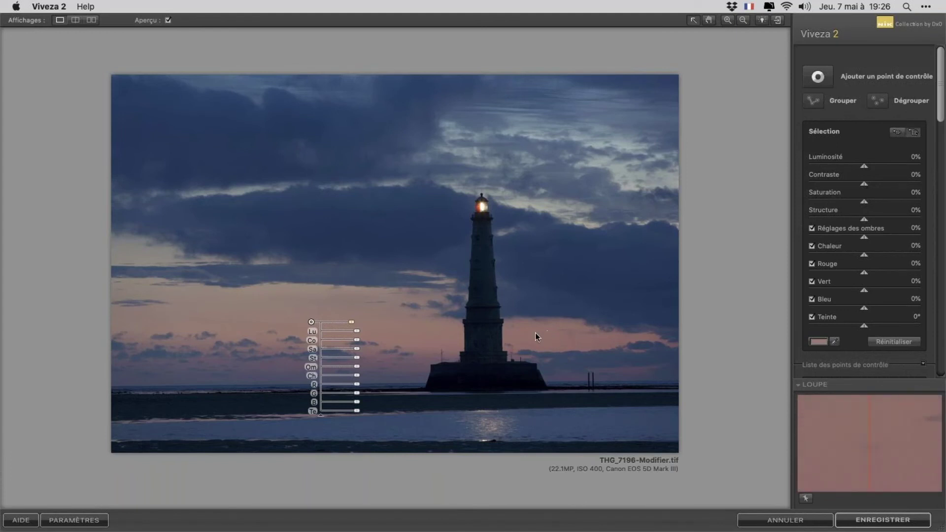
left_click_drag(352, 323, 353, 324)
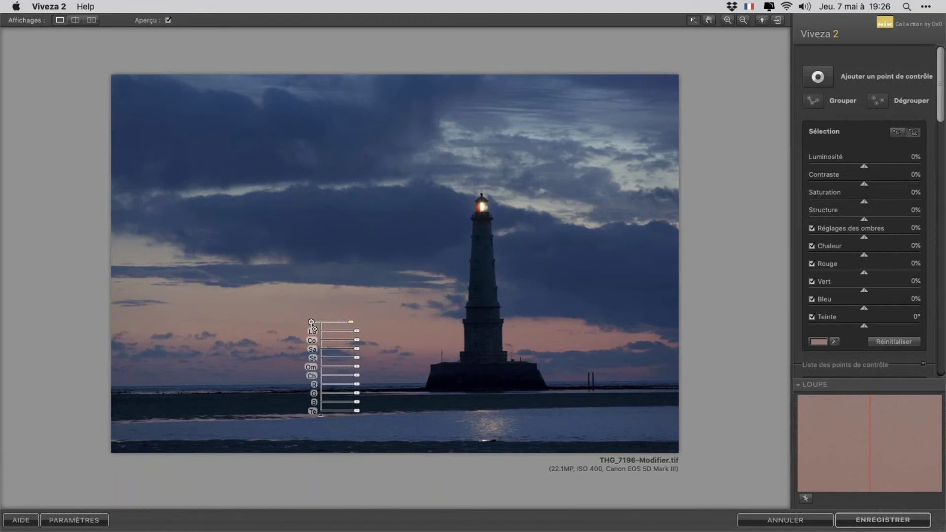
Duplicate the pink-sky control point onto the sky just right of the lighthouse base and group the two points
left_click_drag(311, 322, 556, 342)
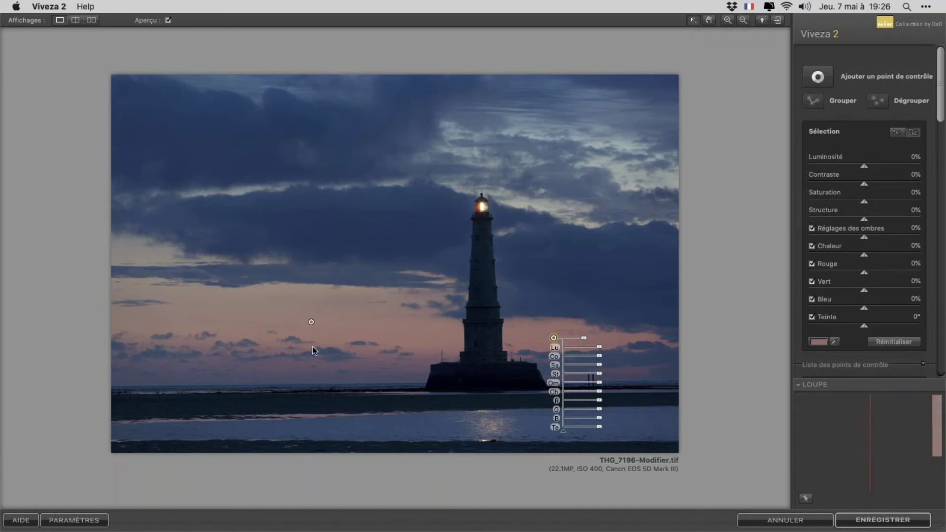
left_click_drag(283, 296, 620, 384)
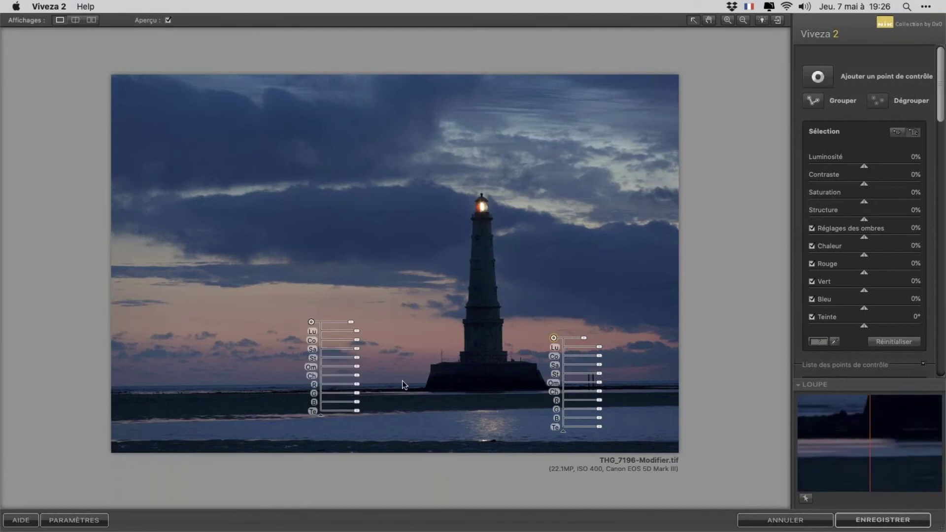
mouse_move(355, 324)
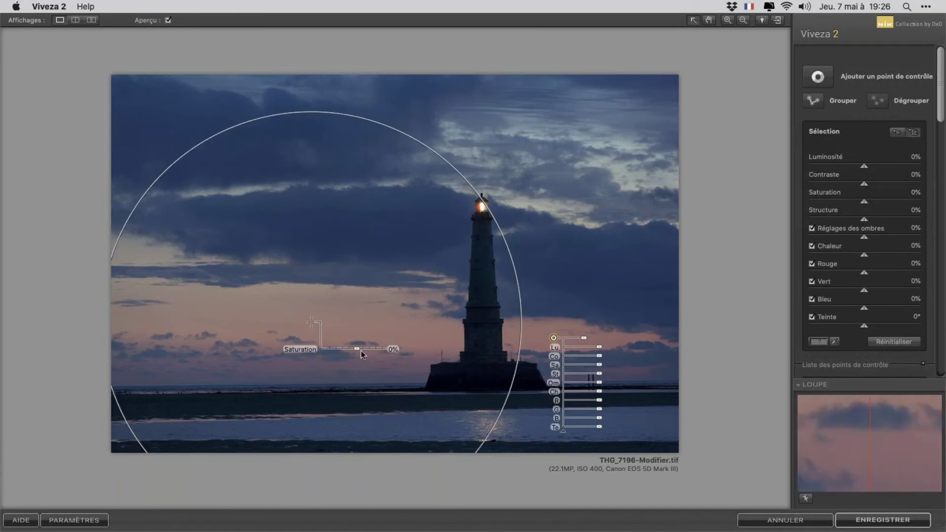
left_click(356, 341)
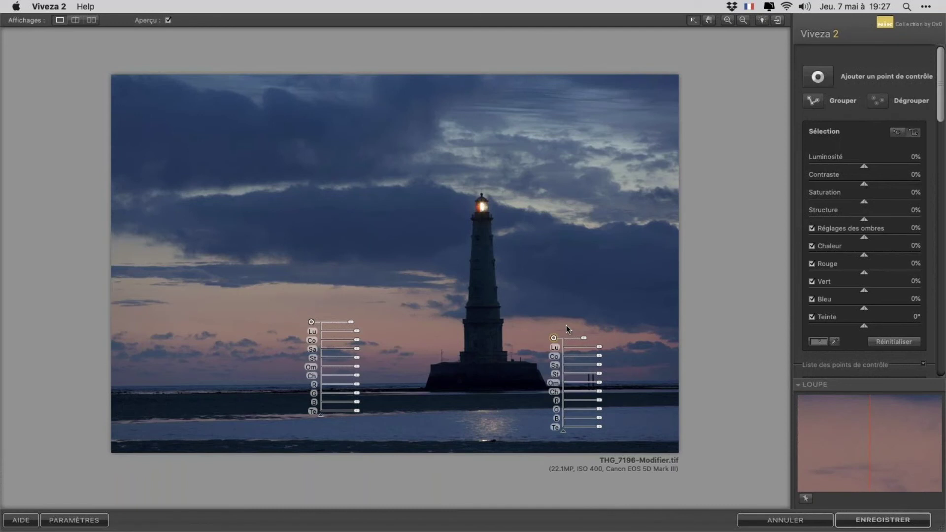
left_click(821, 97)
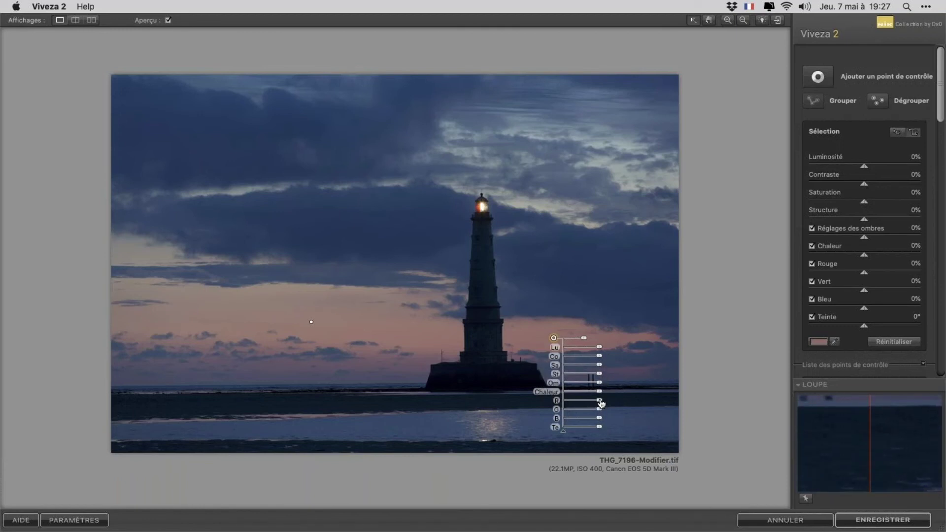
Set the pink-sky group's Rouge to 37% and its Saturation to 31%
left_click_drag(600, 403, 610, 407)
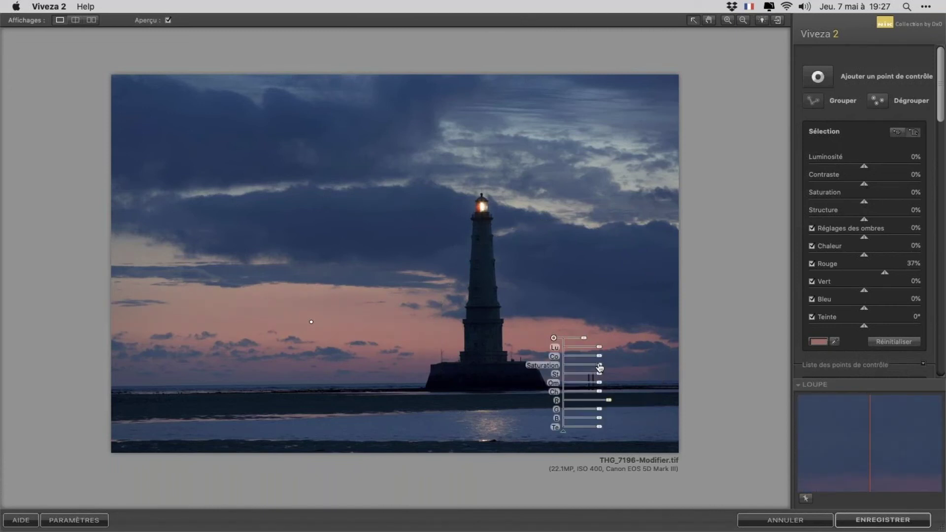
left_click_drag(600, 366, 609, 371)
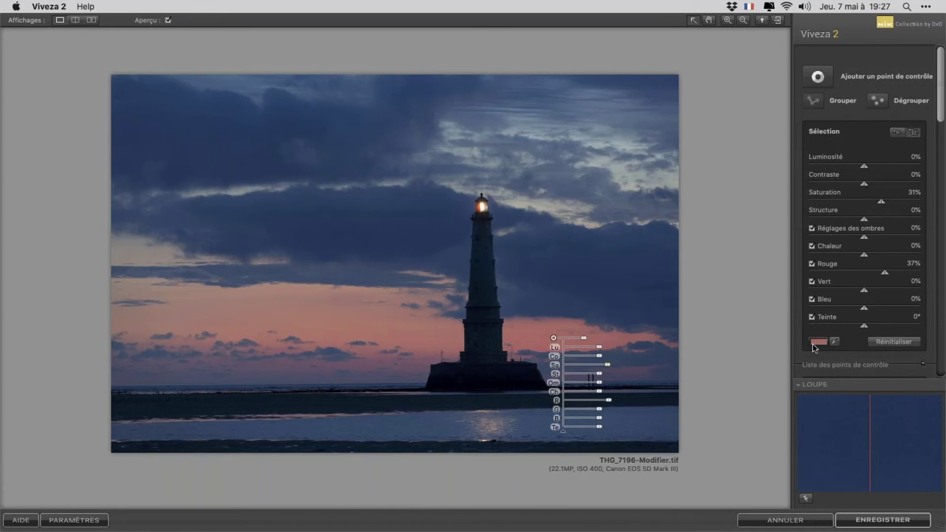
Try replacing the pink-sky group's colour with one sampled from the blue clouds right of the lighthouse, and reset all its adjustments
mouse_move(820, 342)
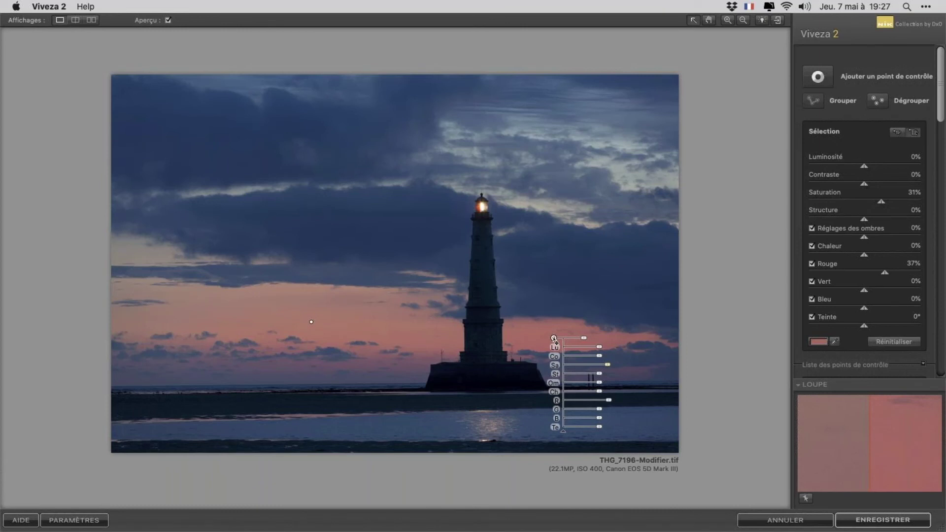
left_click(835, 341)
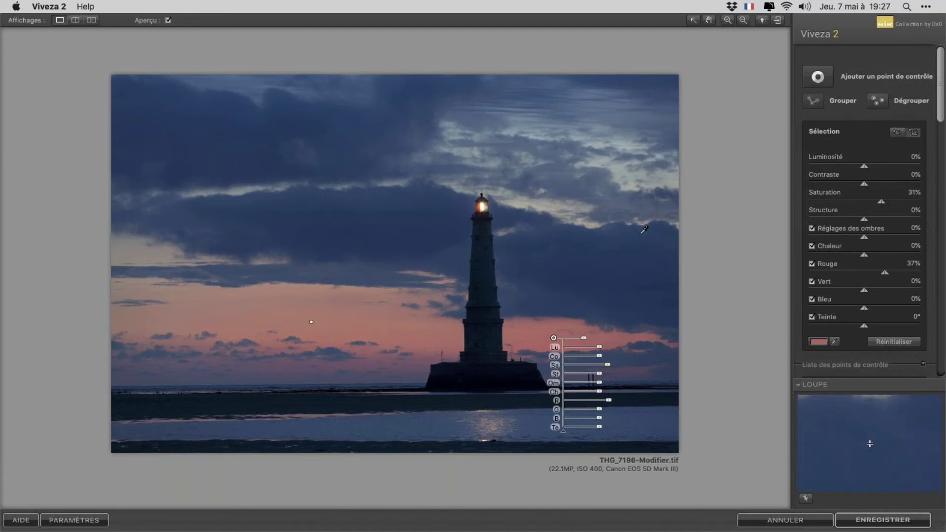
left_click(615, 266)
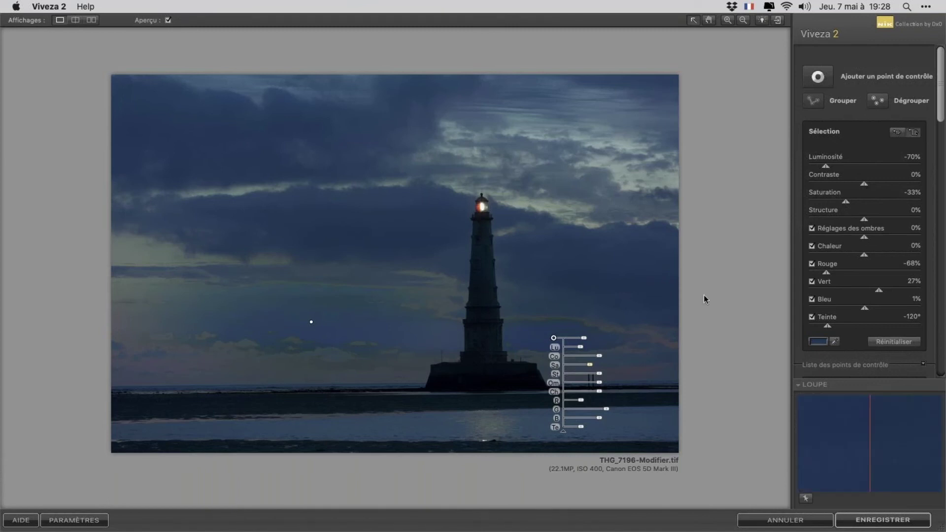
left_click(901, 342)
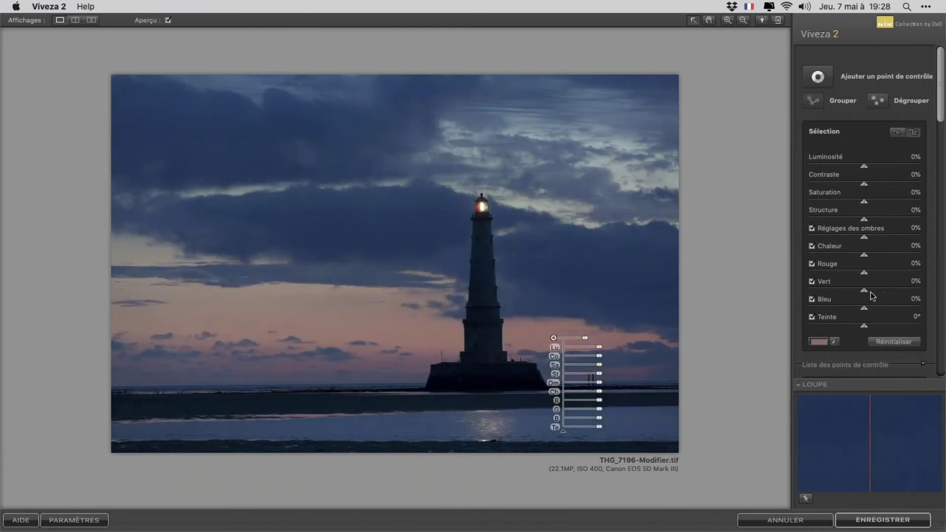
Check the colour wheel for the pink-sky group, close it, and set the group's Saturation to 42%
left_click(818, 342)
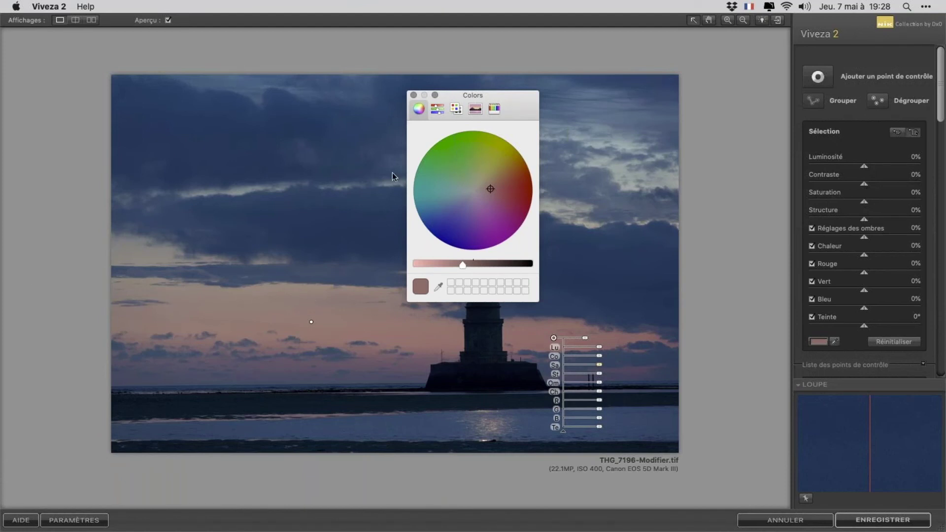
left_click(414, 95)
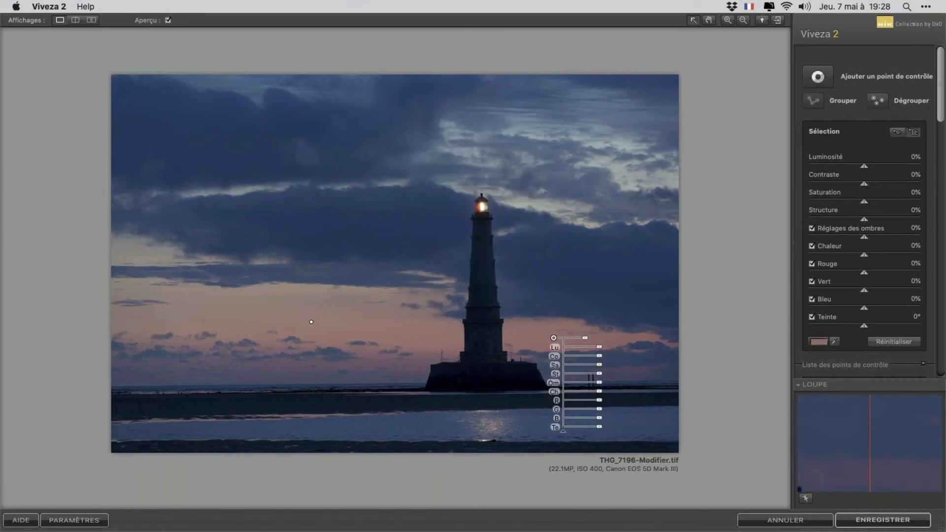
left_click_drag(600, 366, 610, 365)
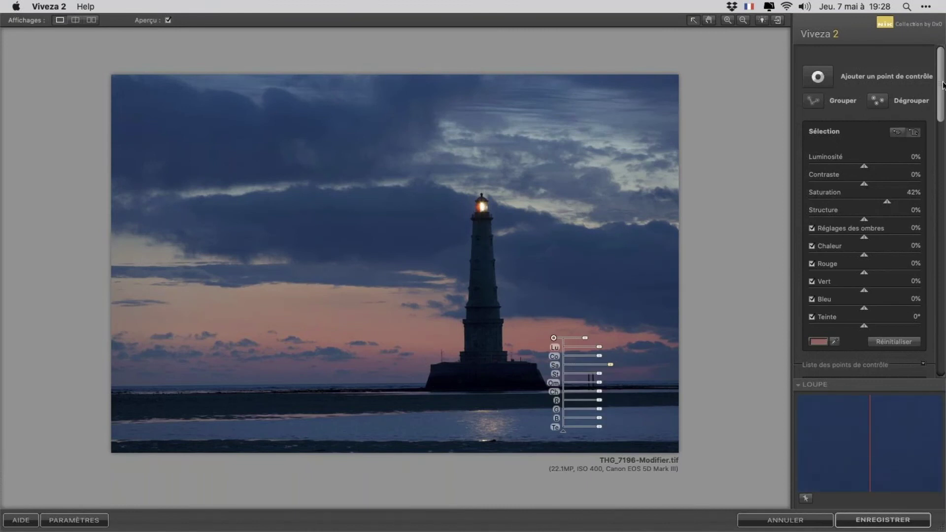
Show the mask of Grouper 1 and enlarge the radius of its control points to 34%
scroll(911, 182, "down", 10)
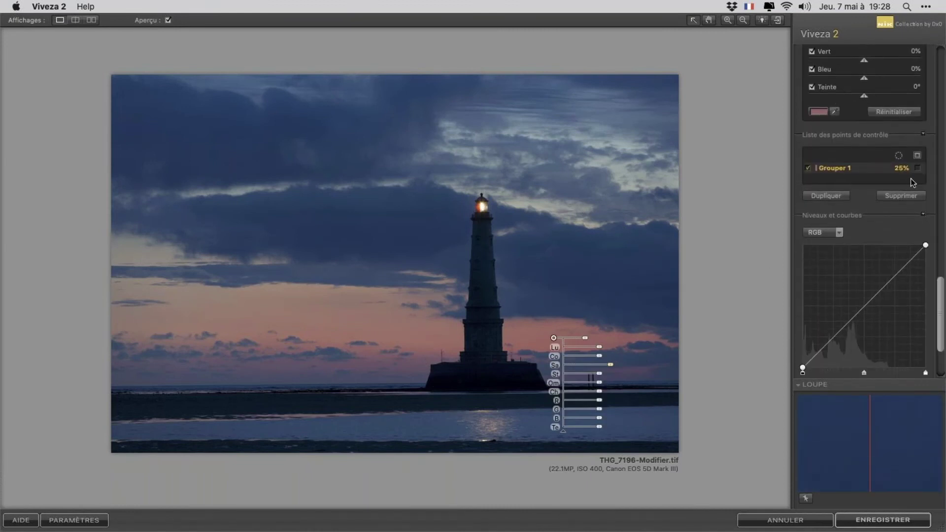
left_click(918, 169)
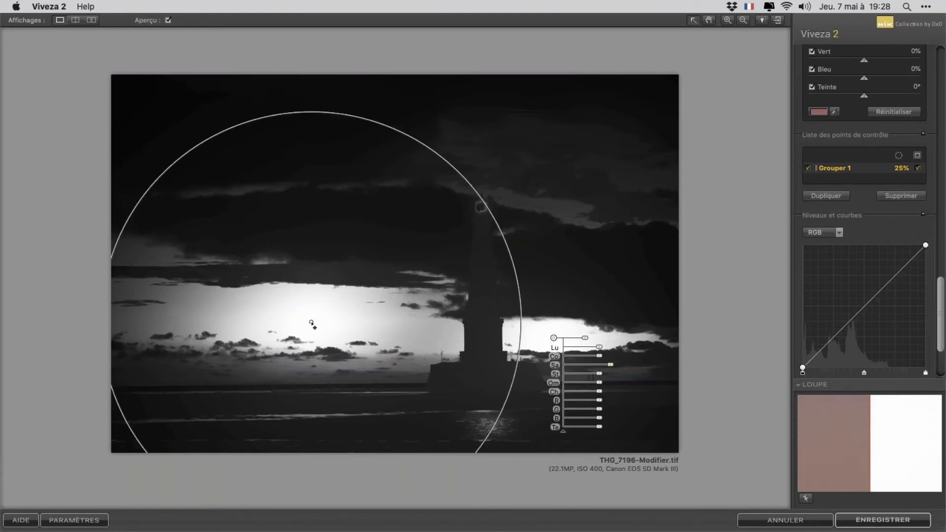
left_click(311, 322)
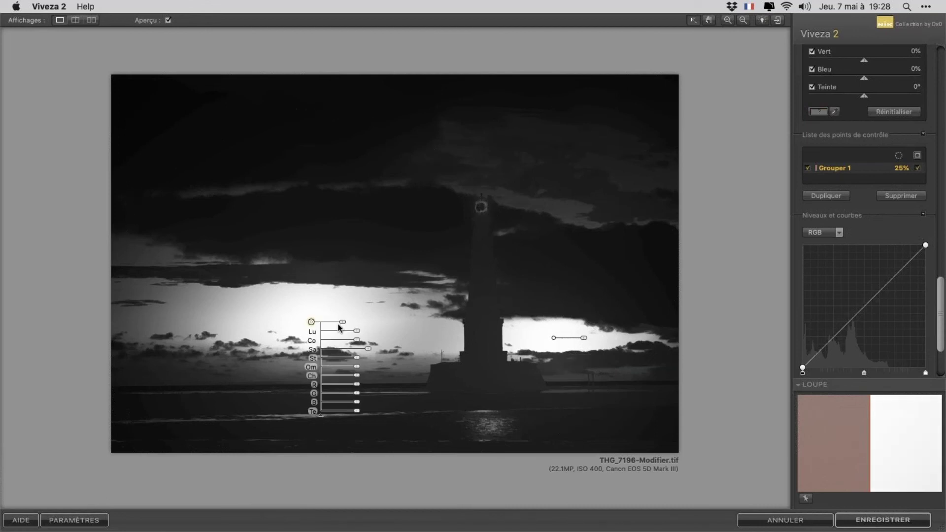
left_click_drag(348, 323, 312, 323)
Test the left group point's mask at several places in the sky, settle it on the pink band further left, and hide the mask
left_click_drag(313, 328, 226, 321)
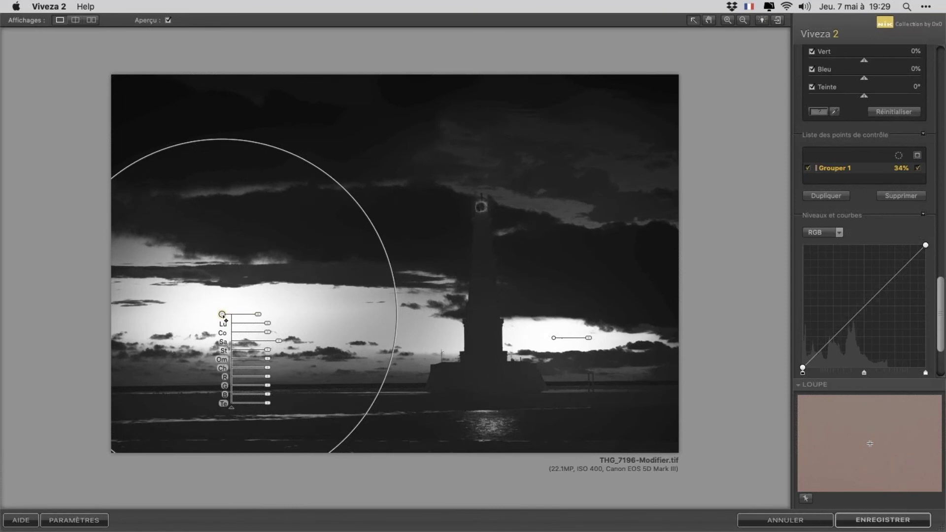
left_click_drag(225, 321, 331, 254)
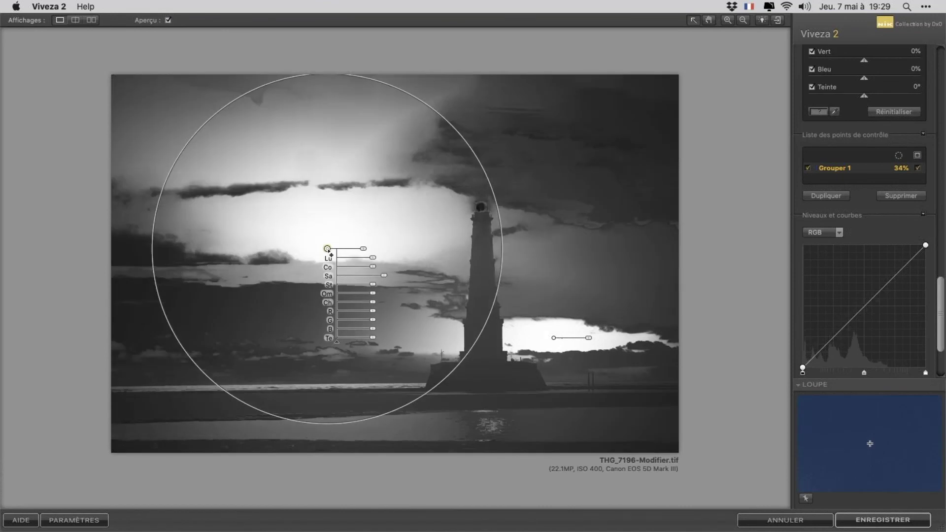
left_click_drag(329, 256, 262, 314)
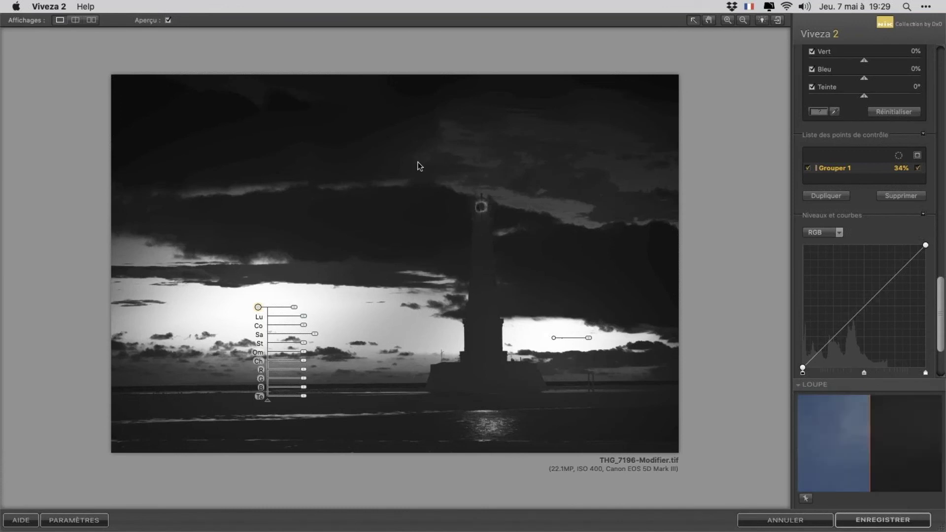
left_click(918, 168)
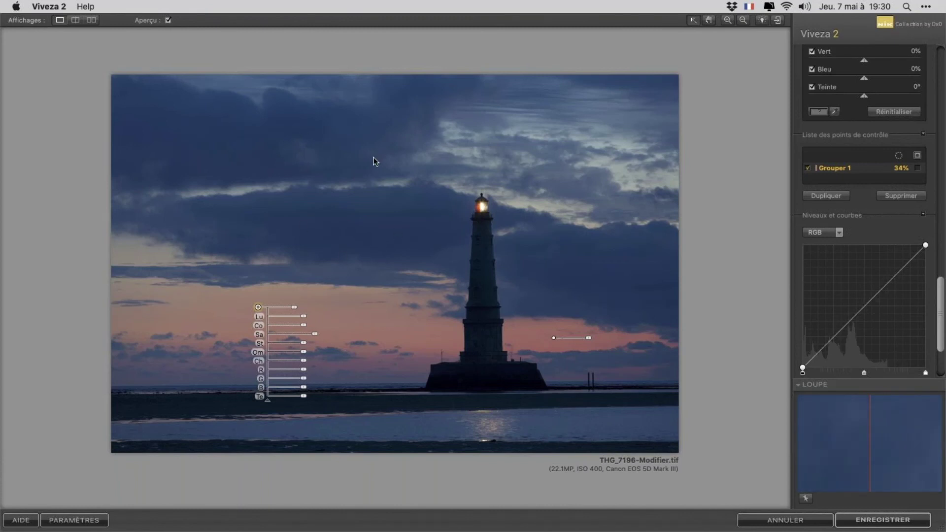
Add a control point on the dark blue clouds in the sky's upper left and enlarge its radius to 99%
left_click(941, 60)
left_click(818, 78)
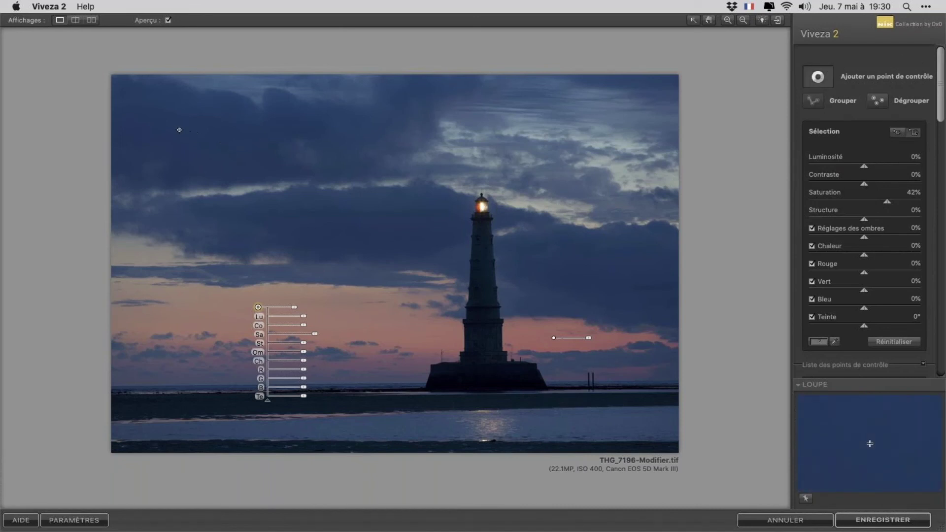
left_click(193, 134)
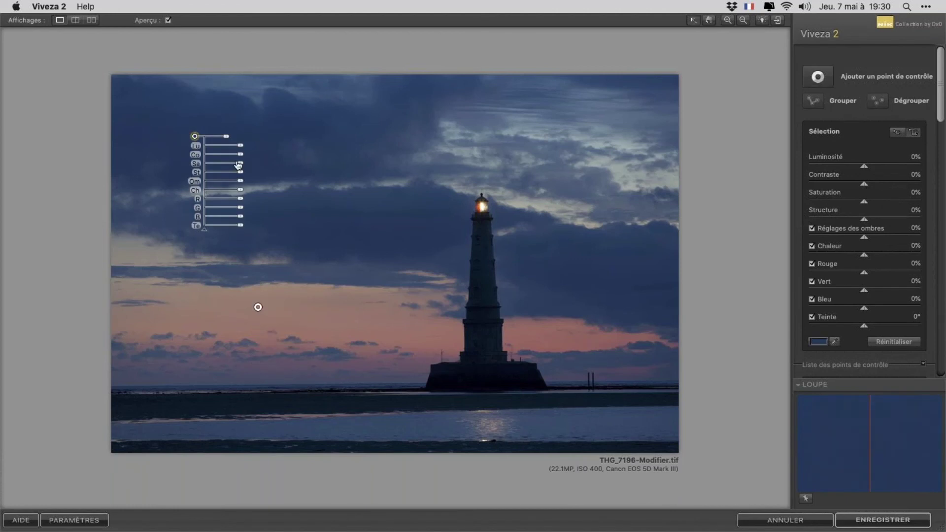
left_click_drag(230, 136, 267, 141)
Try Bleu at -72% on the dark-cloud control point and settle on -13%
left_click_drag(241, 218, 241, 217)
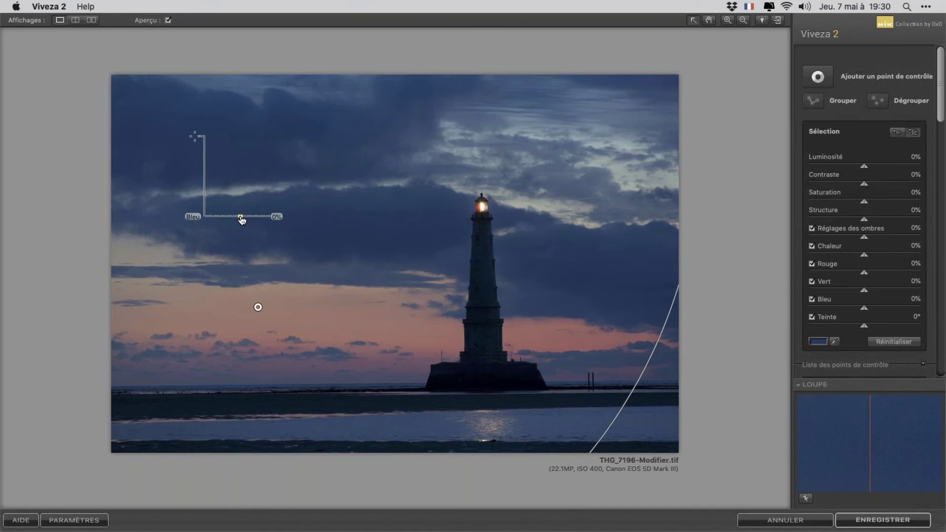
left_click_drag(241, 219, 222, 220)
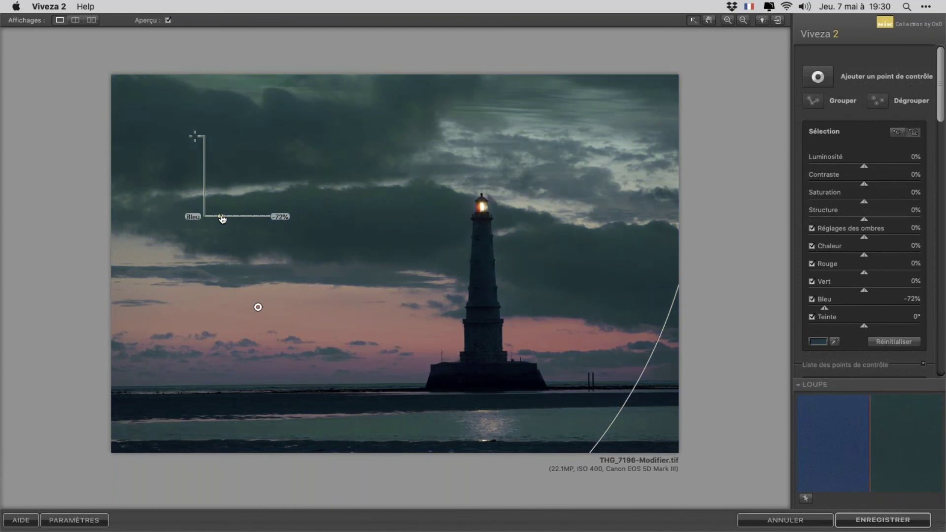
mouse_move(222, 220)
left_mouse_down()
mouse_move(263, 220)
mouse_move(238, 220)
left_mouse_up()
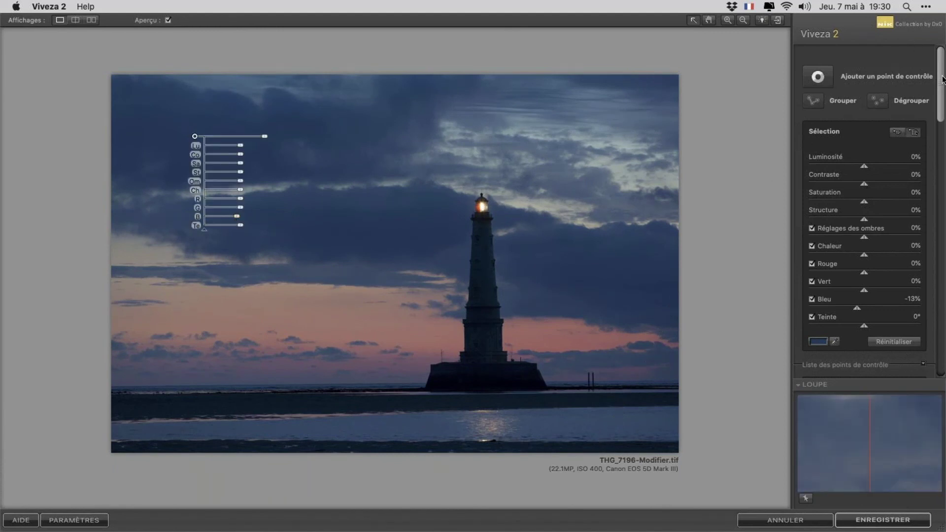
Examine the mask of the dark-cloud control point to see which areas it affects, and hide it again
scroll(942, 76, "down", 10)
scroll(869, 212, "down", 2)
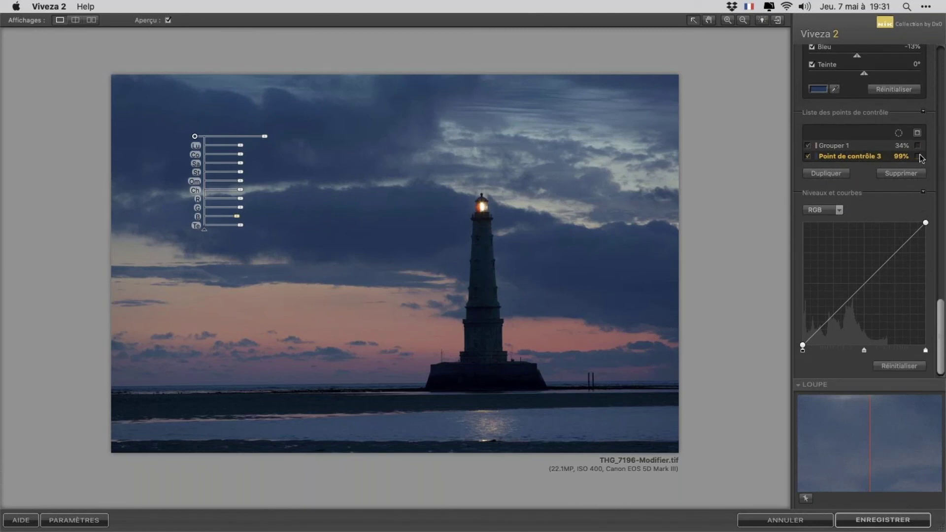
left_click(918, 157)
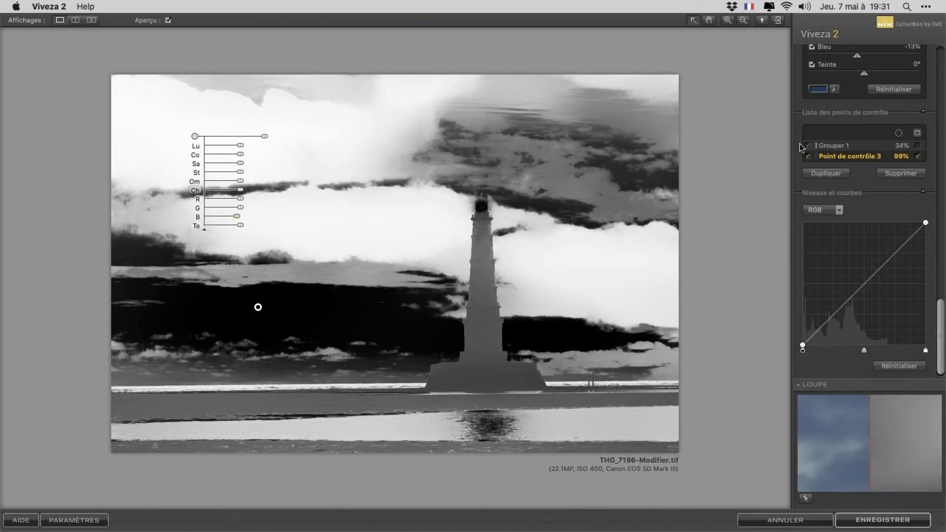
left_click(918, 157)
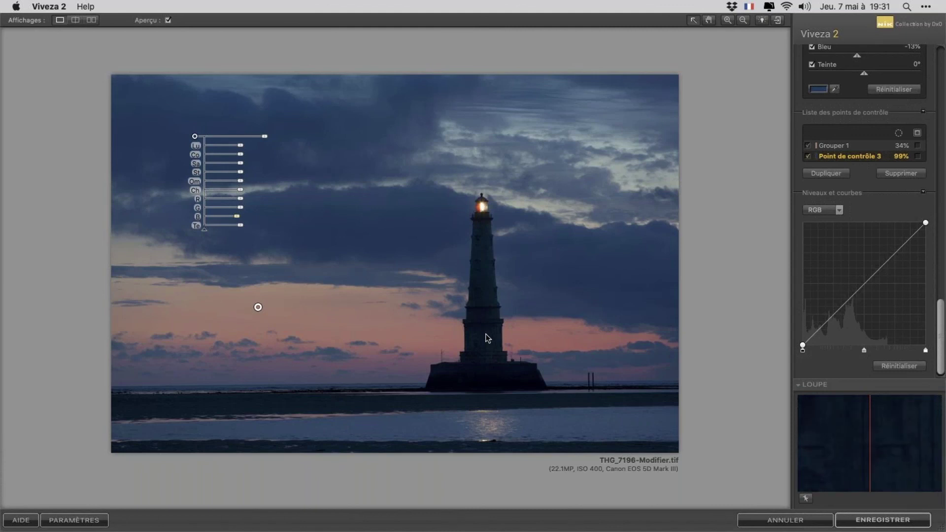
Add a control point on the lighthouse's dark base, set its Luminosité to 3%, and slightly reduce its radius
left_click(942, 56)
left_click(818, 76)
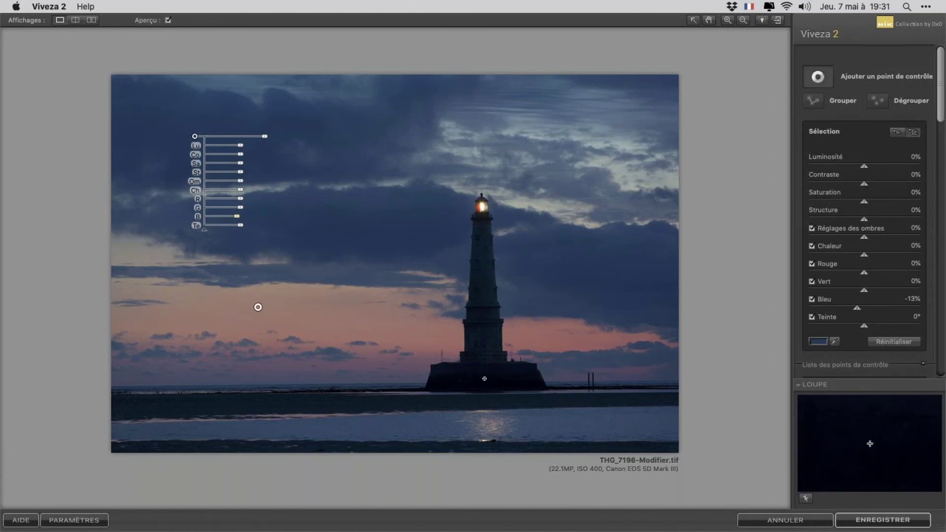
left_click(487, 379)
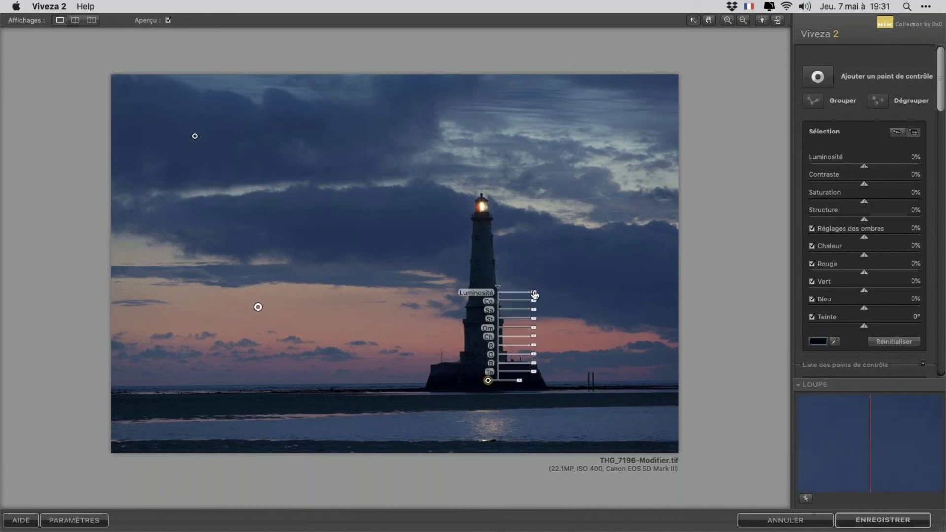
mouse_move(534, 294)
left_mouse_down()
mouse_move(522, 295)
mouse_move(547, 294)
mouse_move(535, 294)
left_mouse_up()
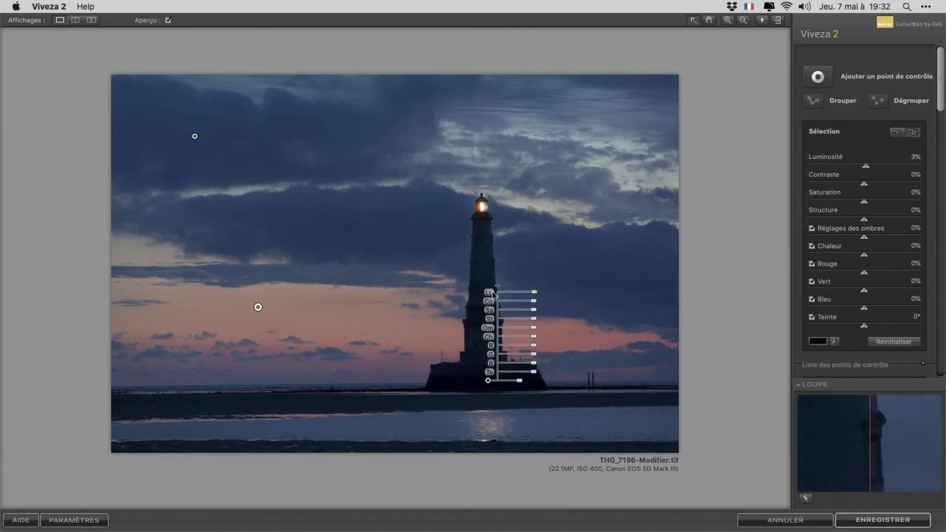
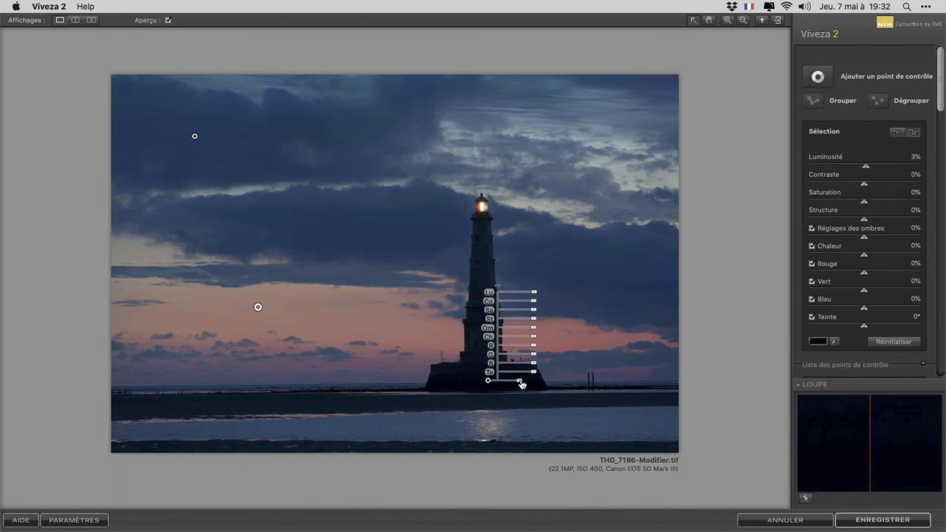
left_click_drag(521, 385, 517, 386)
Duplicate the base control point onto the upper part of the lighthouse tower and group the two points
left_click_drag(487, 384, 486, 250)
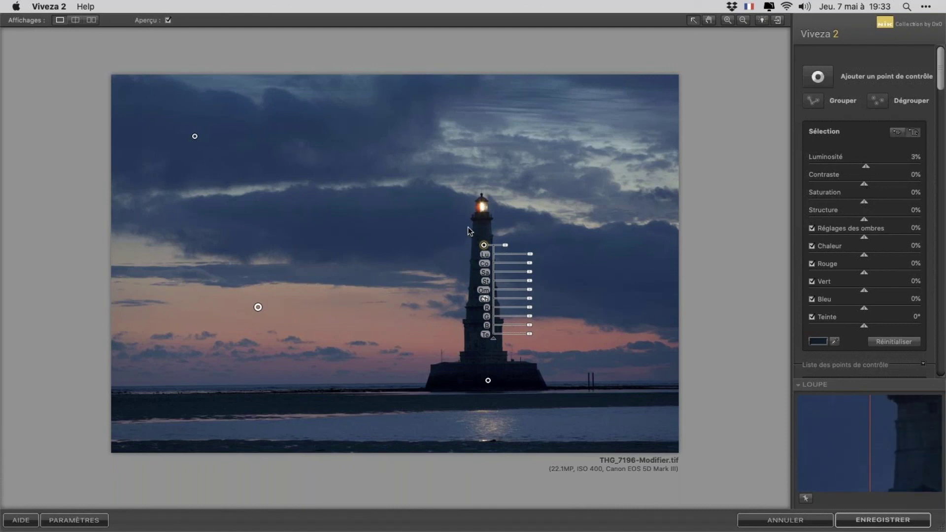
left_click_drag(466, 226, 510, 409)
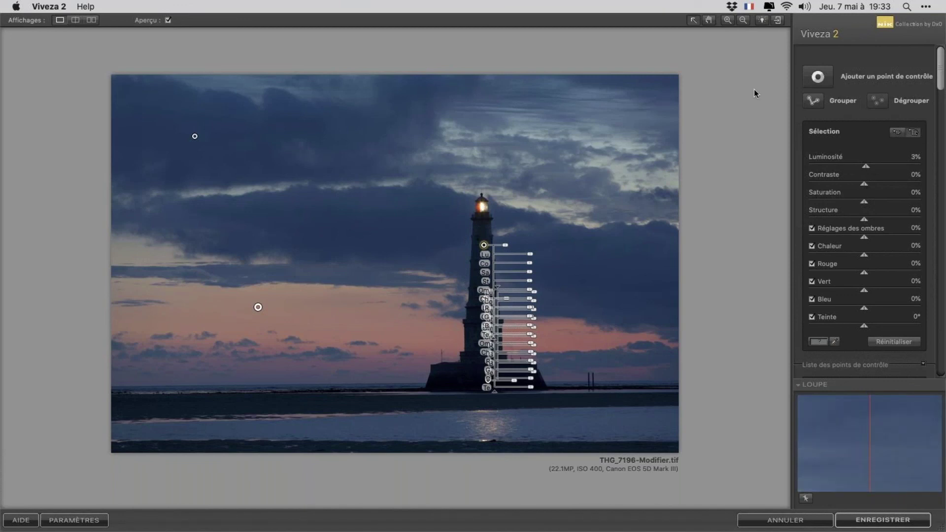
left_click(812, 101)
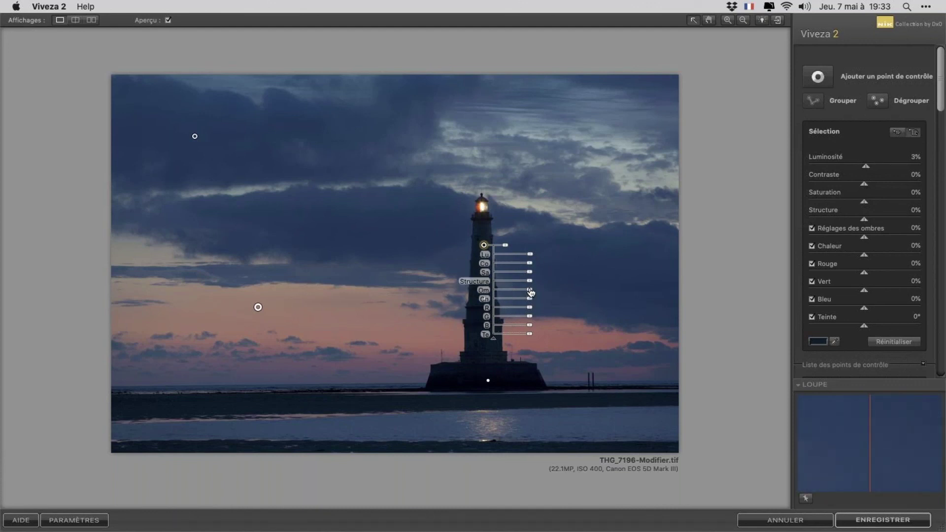
Set the lighthouse group to Réglages des ombres 33%, Luminosité 18%, Structure 31% and Bleu -32%, with a slightly smaller radius
left_click_drag(531, 291, 540, 295)
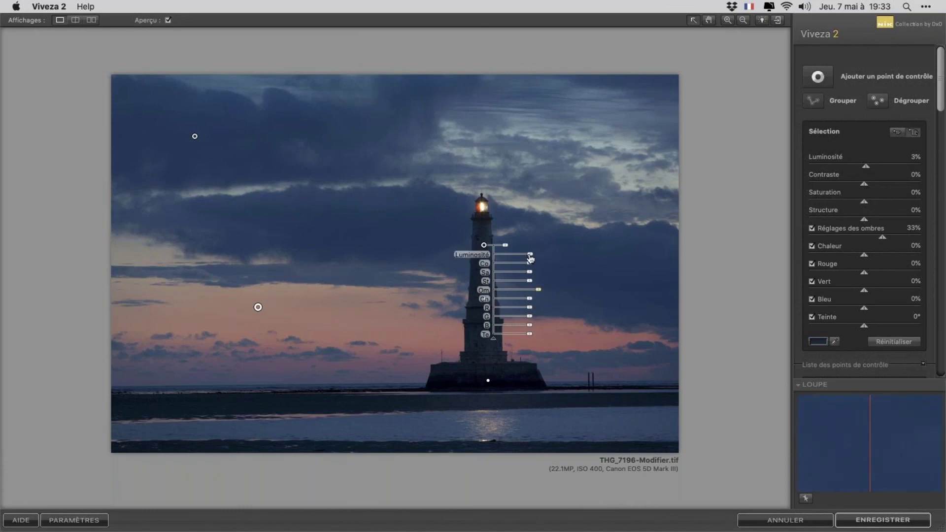
left_click_drag(531, 256, 505, 248)
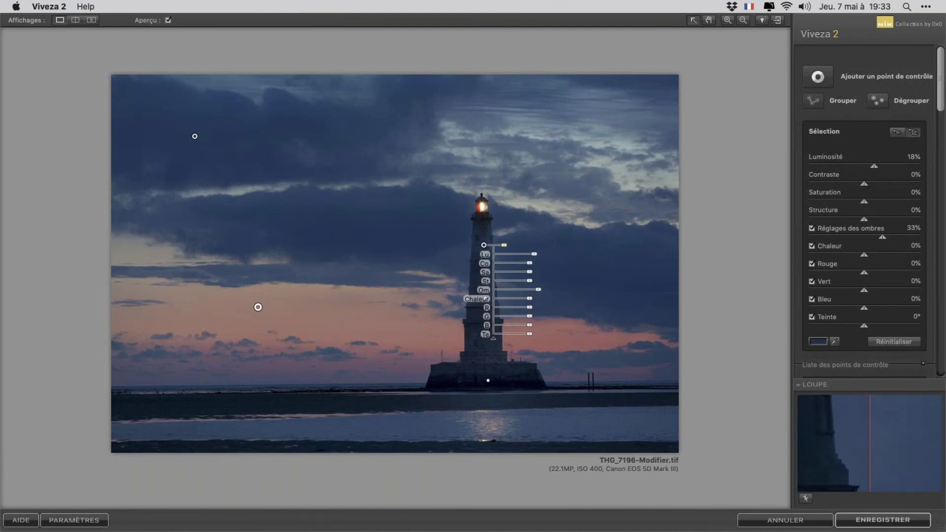
left_click_drag(529, 281, 540, 285)
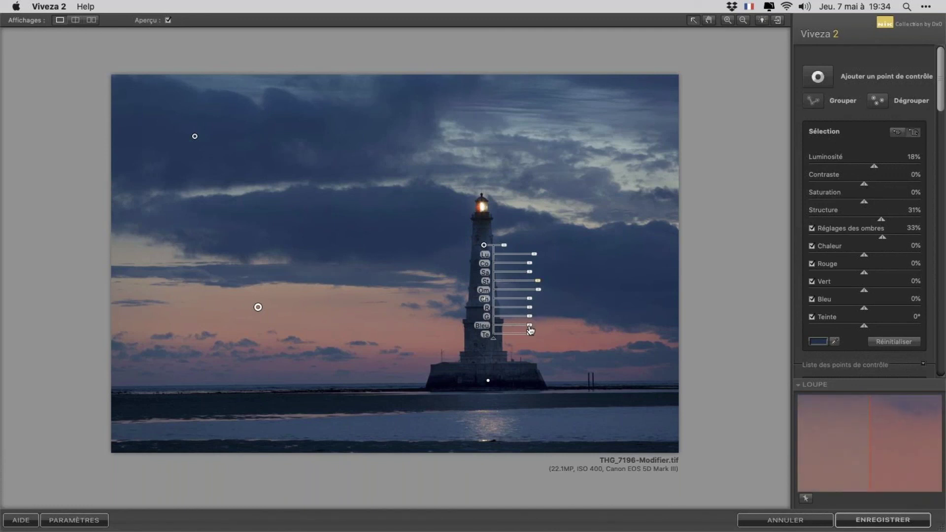
left_click_drag(531, 330, 522, 332)
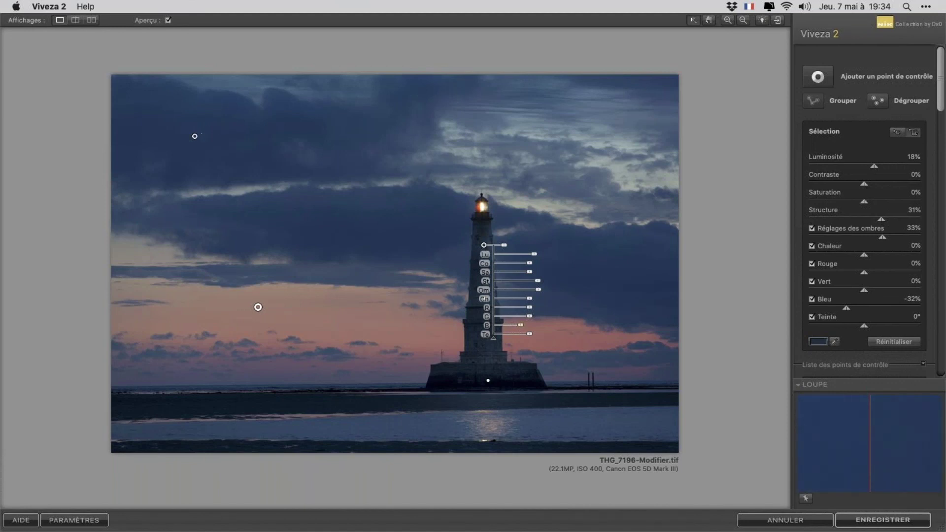
Set the dark-cloud control point to Bleu -17% and Saturation -21%
left_click(195, 136)
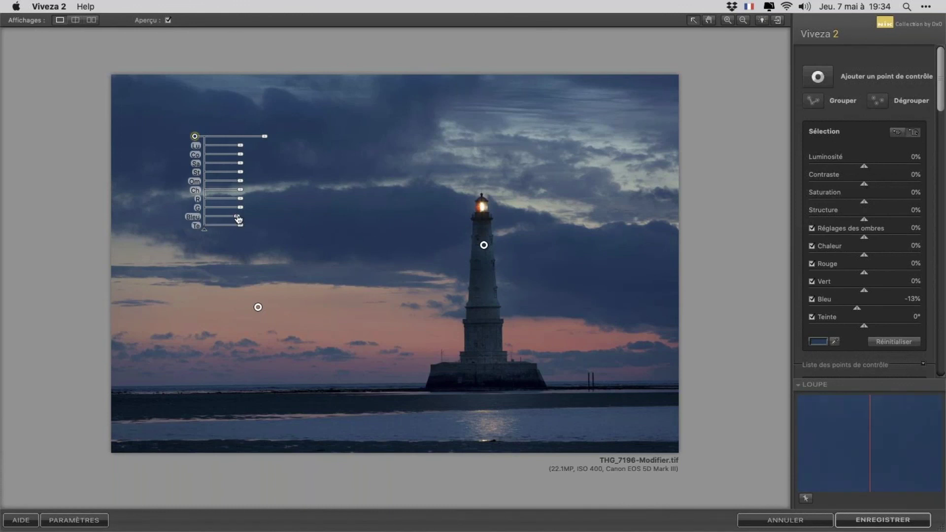
left_click(238, 219)
left_click_drag(238, 219, 236, 219)
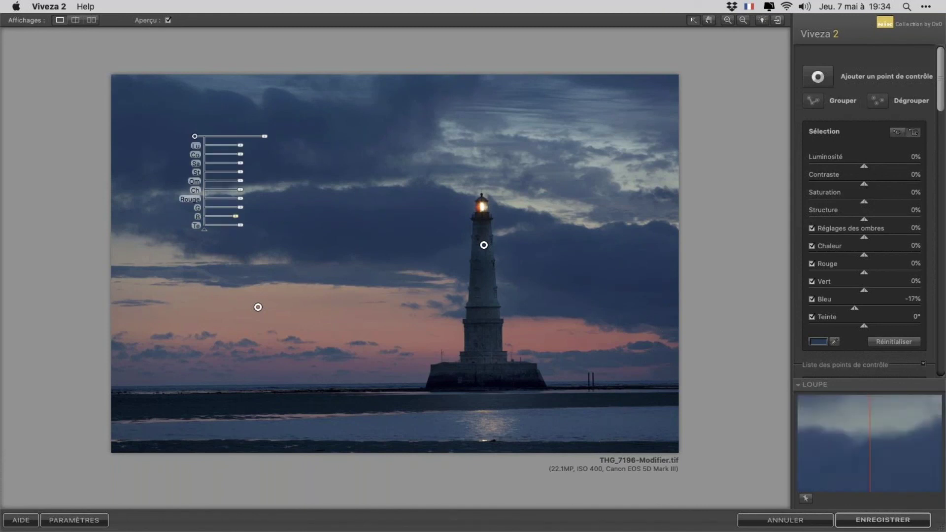
left_click(243, 164)
left_click_drag(243, 165, 237, 166)
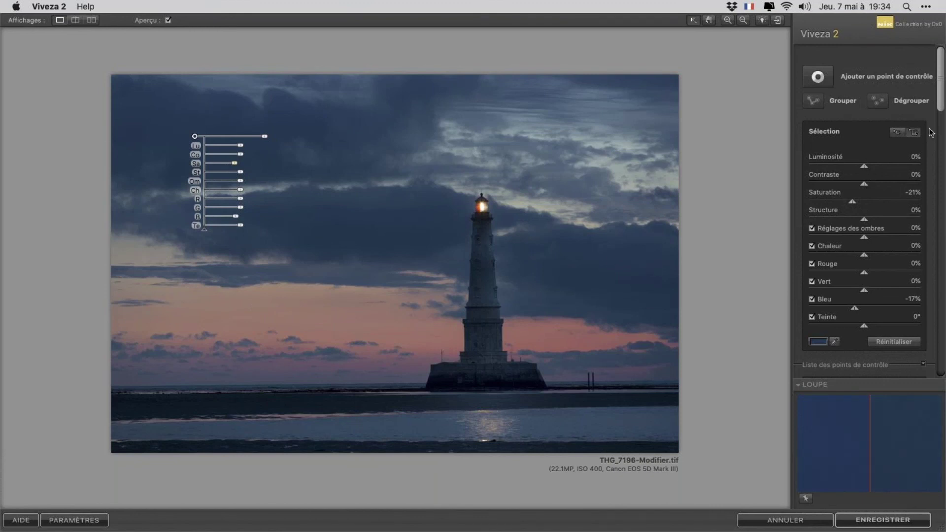
Shape the RGB tone curve into a gentle S, anchoring a point in the shadows and raising one in the highlights
left_click_drag(941, 81, 941, 345)
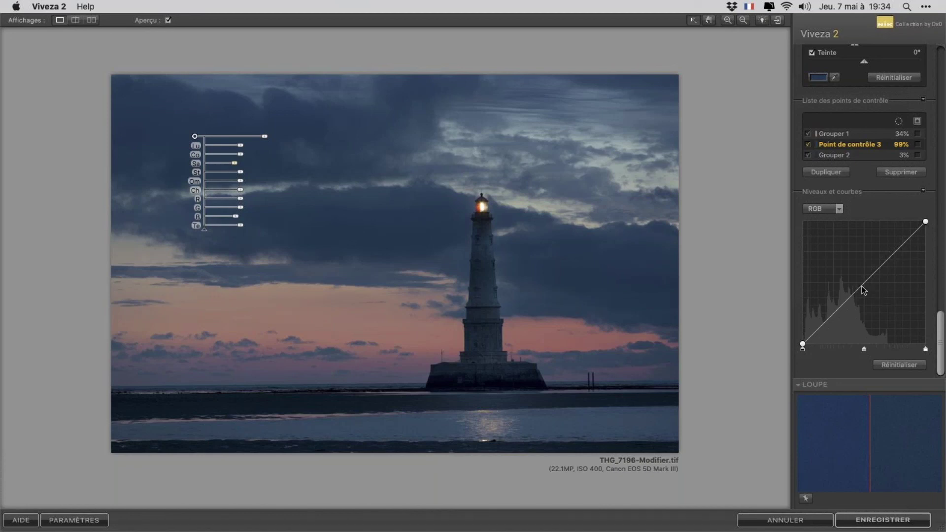
left_click(828, 319)
left_click_drag(830, 320, 829, 321)
left_click(903, 249)
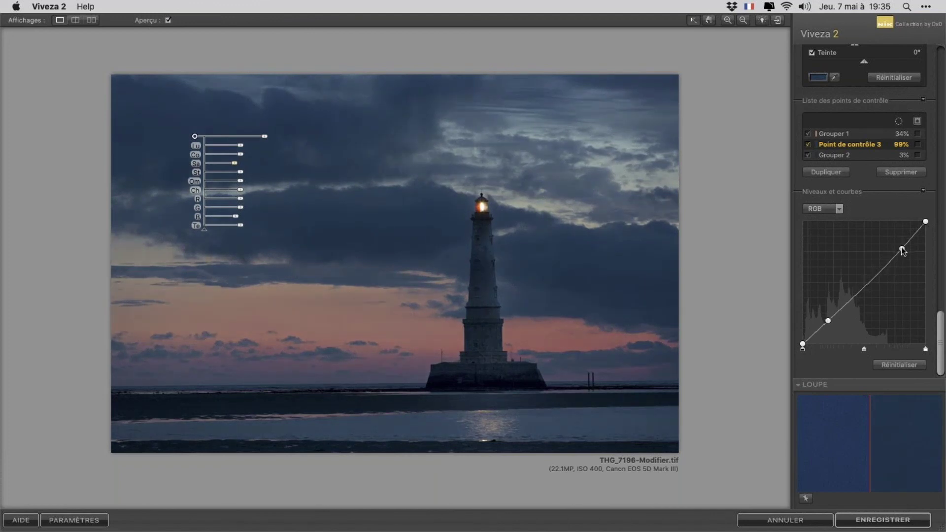
left_click_drag(903, 250, 898, 243)
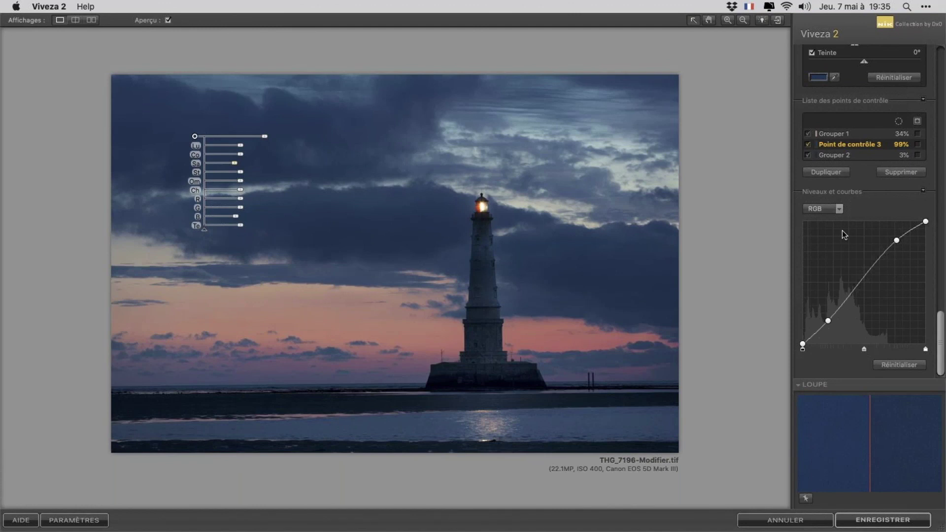
Compare the photo with and without the adjustments twice, leaving the adjusted preview on
left_click(168, 21)
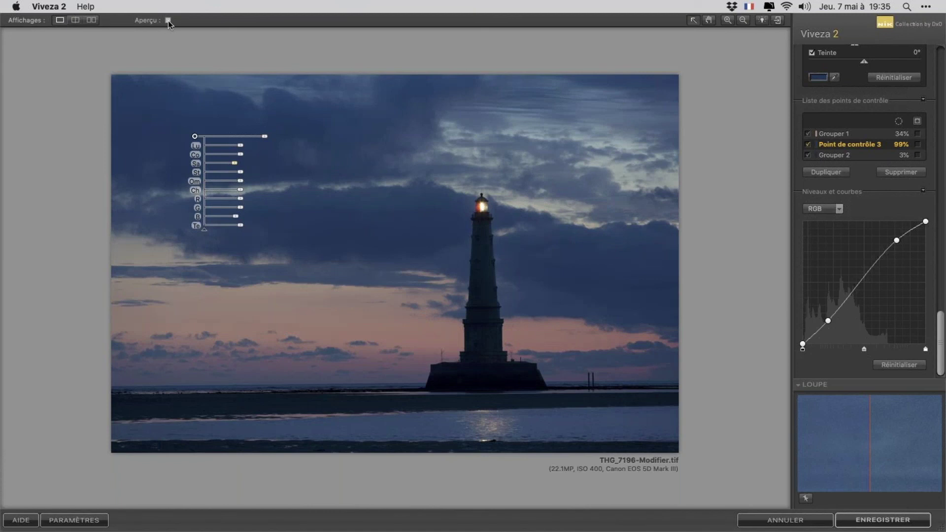
left_click(168, 20)
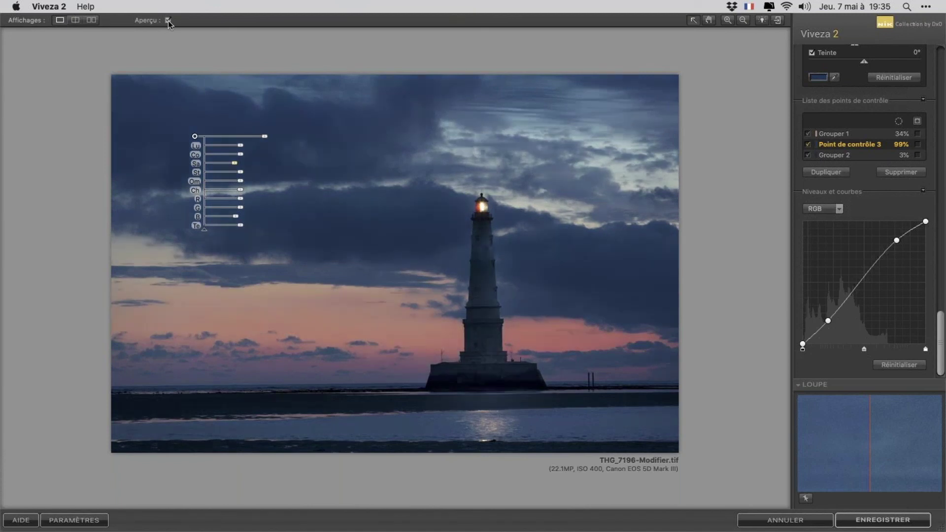
left_click(168, 20)
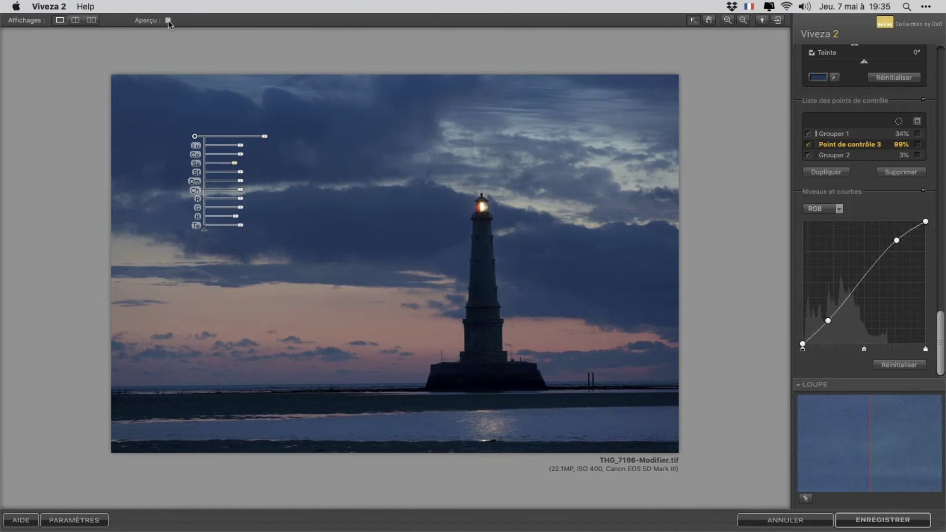
left_click(168, 21)
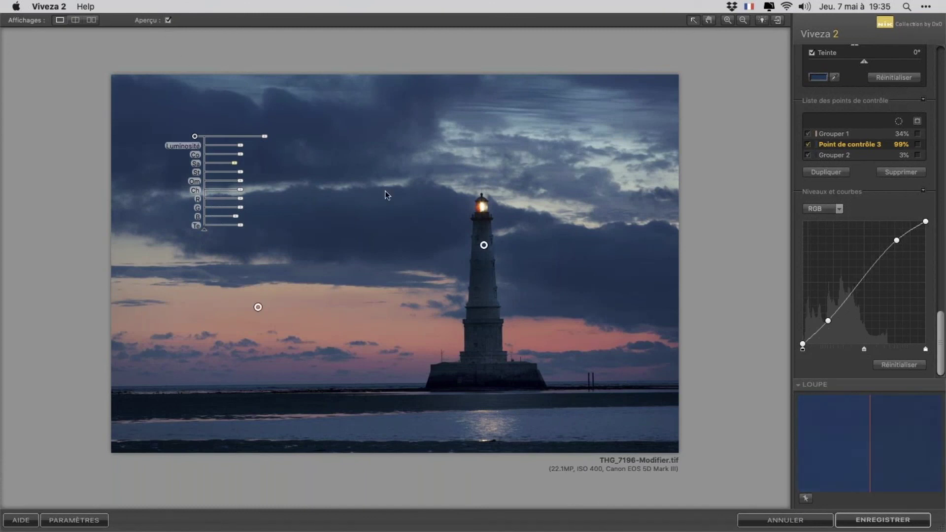